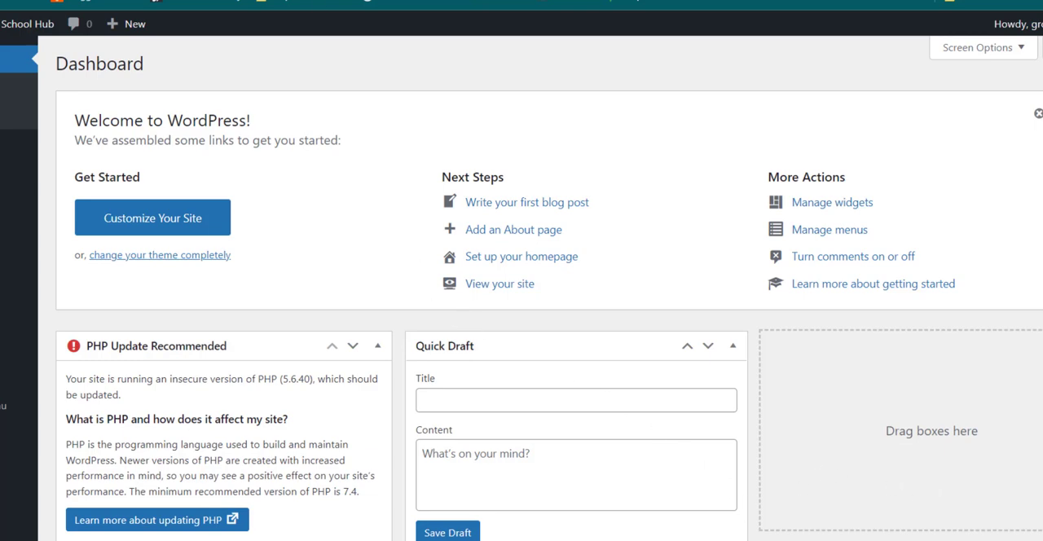
Step: Open the WordPress admin dashboard at growthschoolhub.com/wp-admin in a new browser tab
key("ctrl+t")
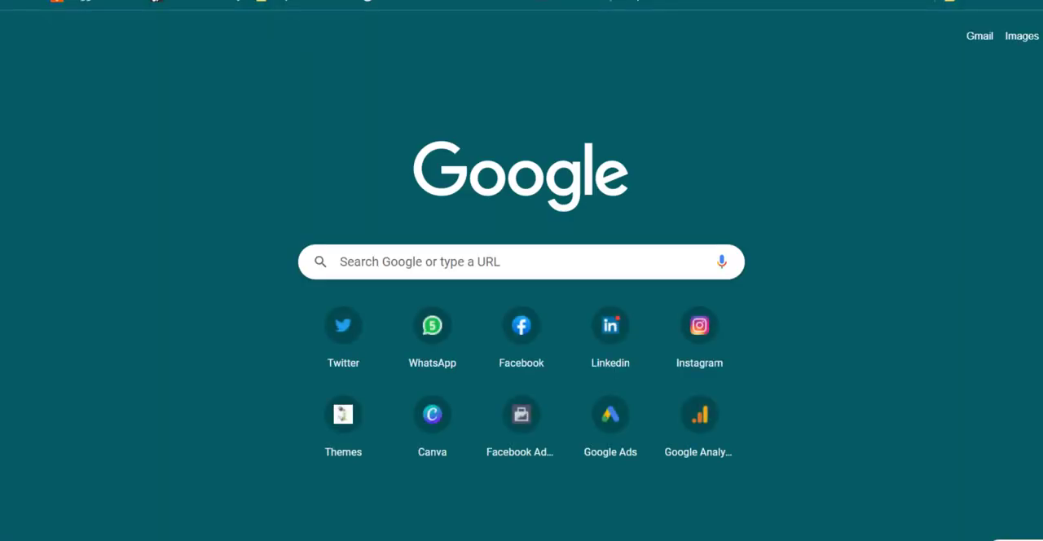
key("ctrl+l")
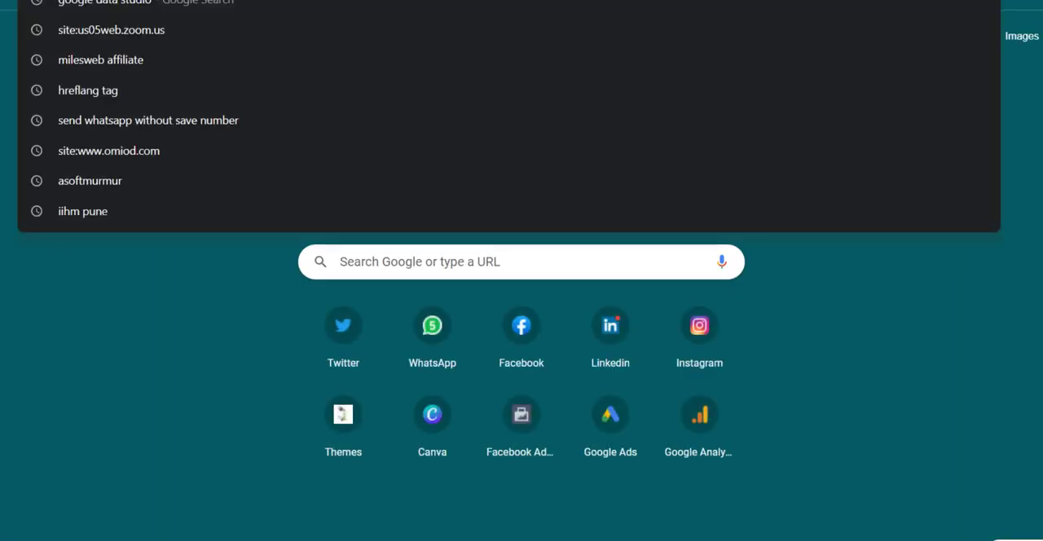
type("gro")
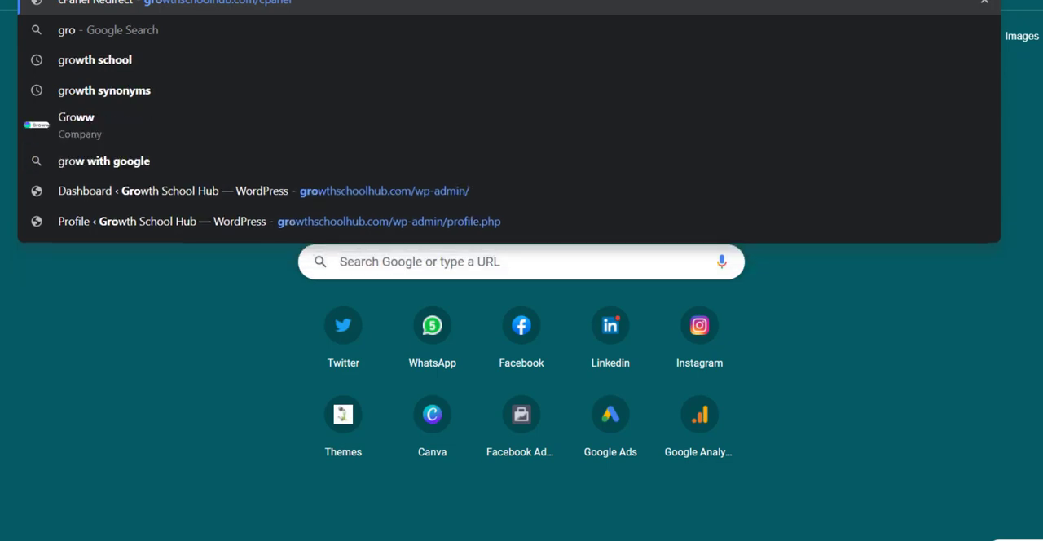
key("Right")
key("BackSpace")
key("BackSpace")
key("BackSpace")
key("BackSpace")
key("BackSpace")
key("BackSpace")
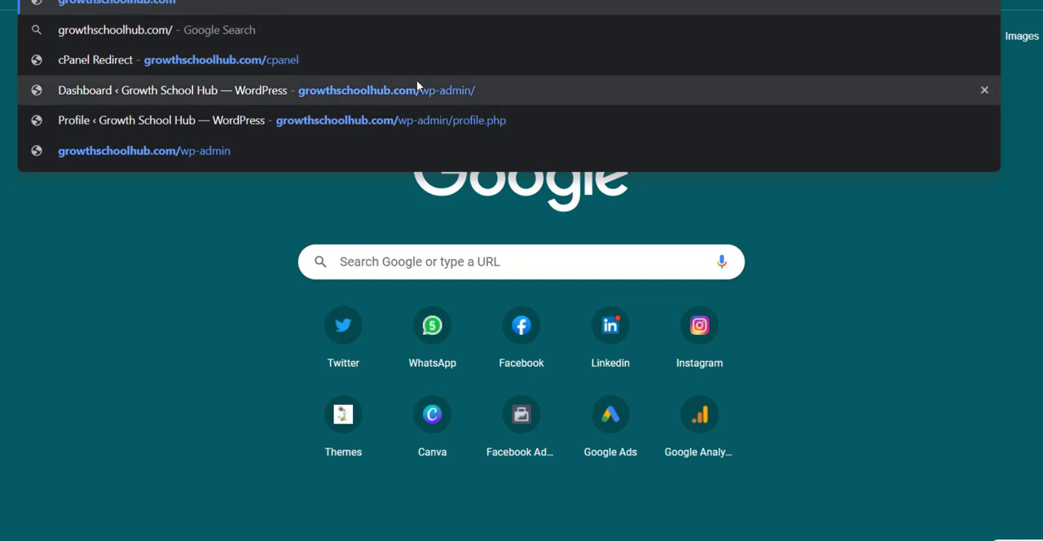
type("wp-ad")
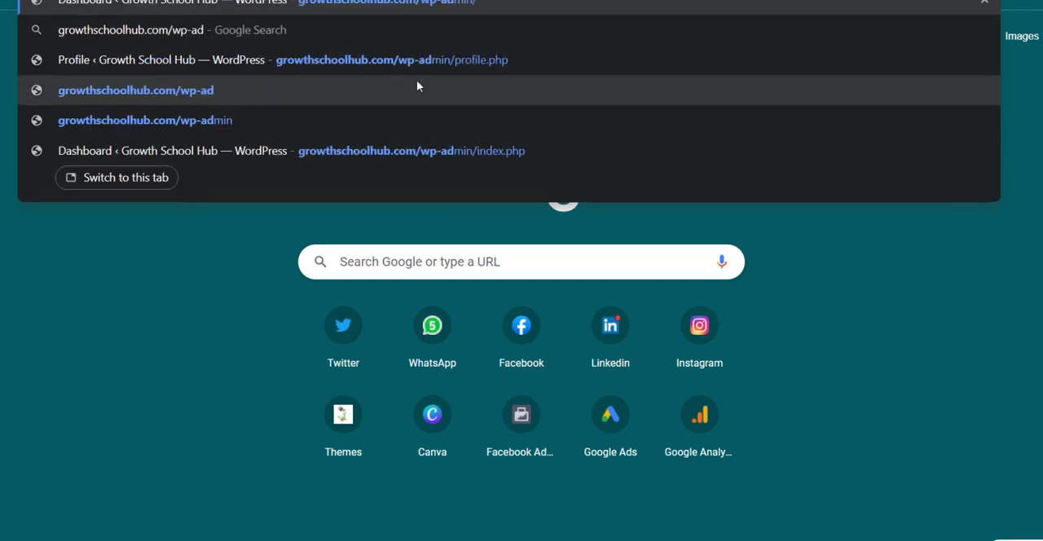
type("min")
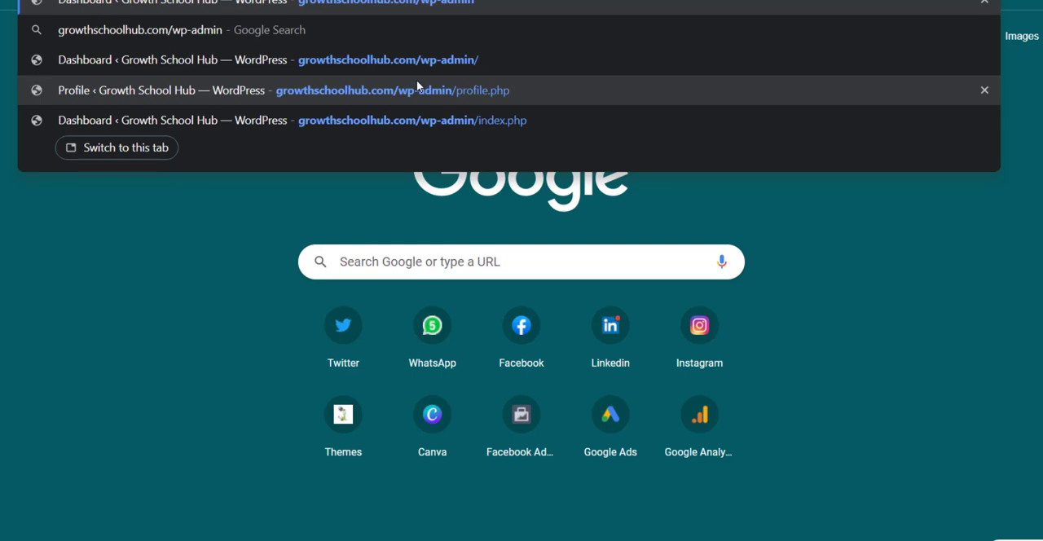
key("Return")
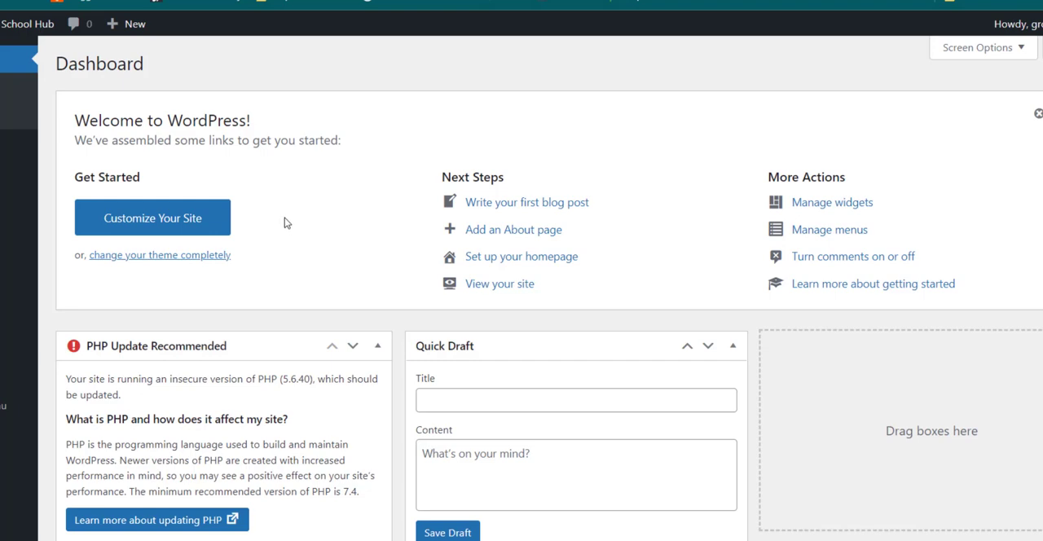
Step: Switch to cPanel, open WordPress in the Softaculous Apps Installer, and launch the admin dashboard of the growthschoolhub.com installation
left_click(96, 2)
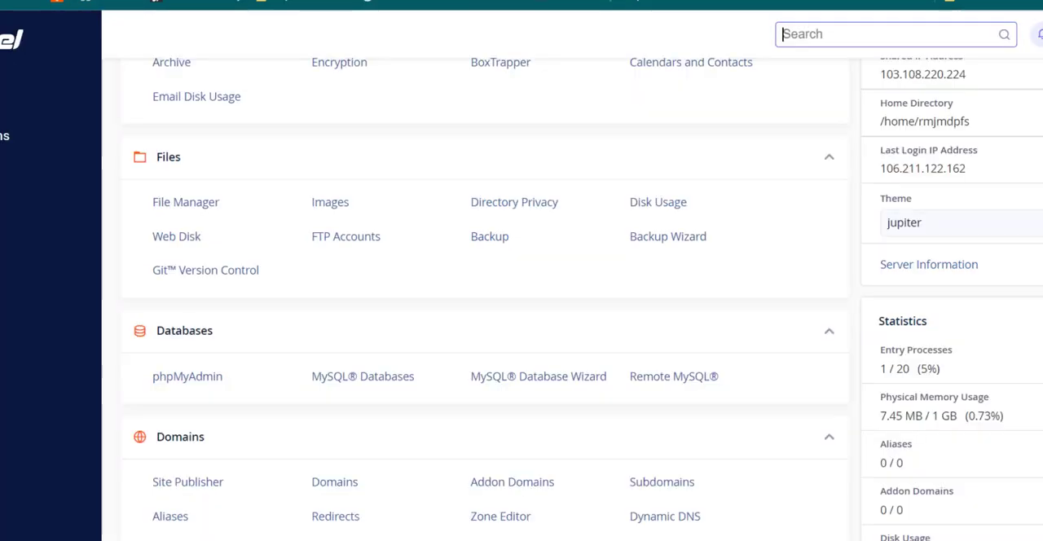
scroll(380, 204, "down", 9)
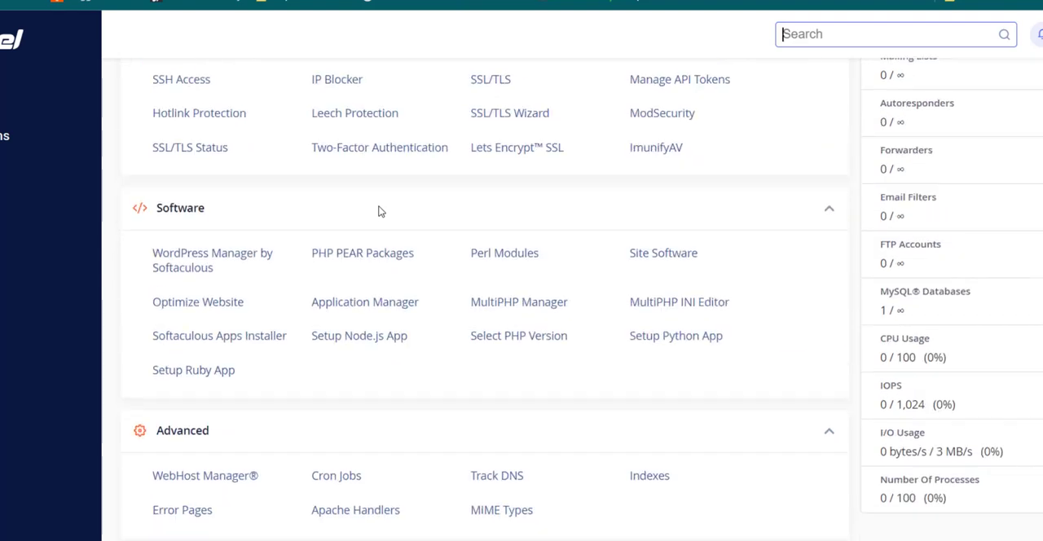
scroll(380, 210, "down", 5)
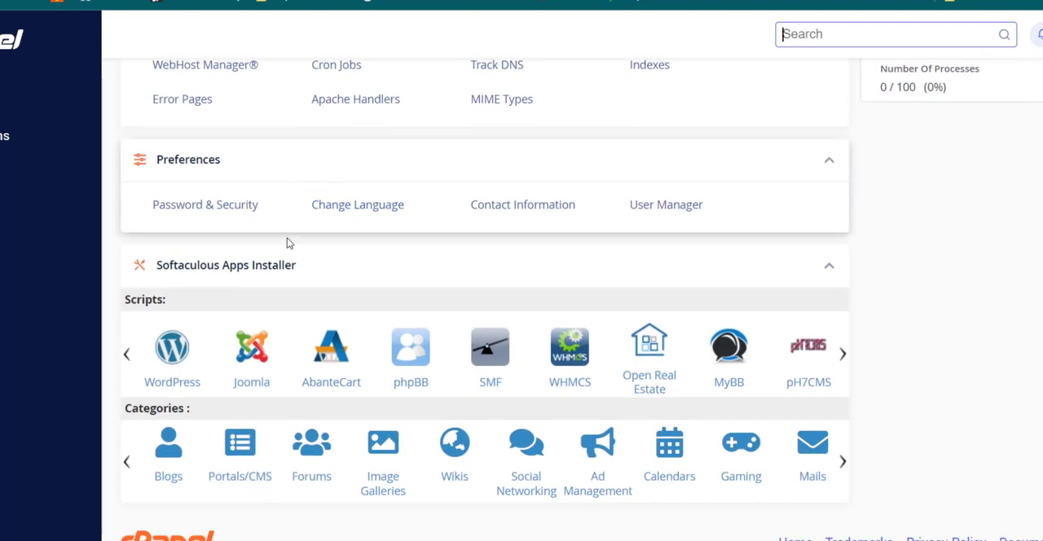
left_click(171, 356)
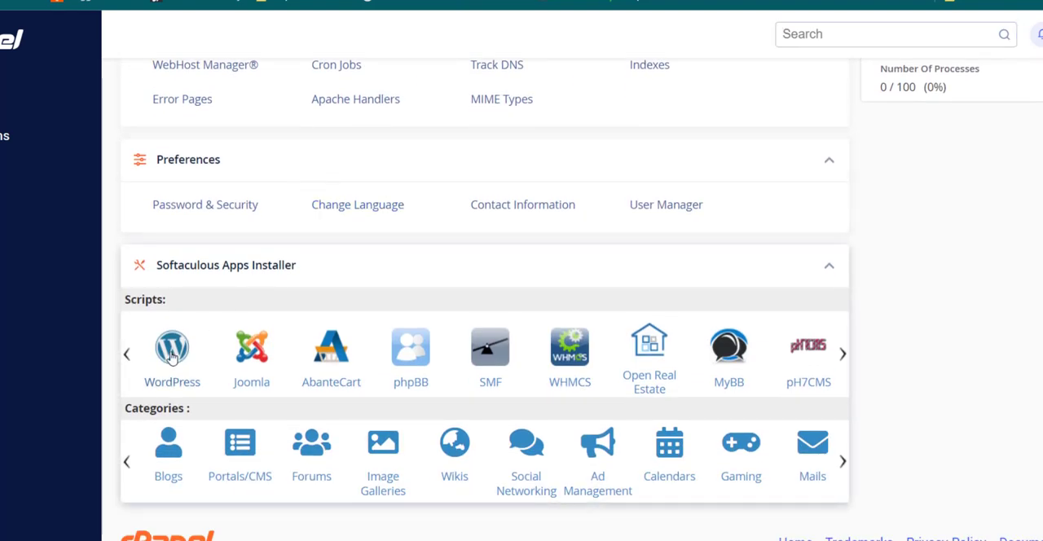
scroll(302, 273, "down", 10)
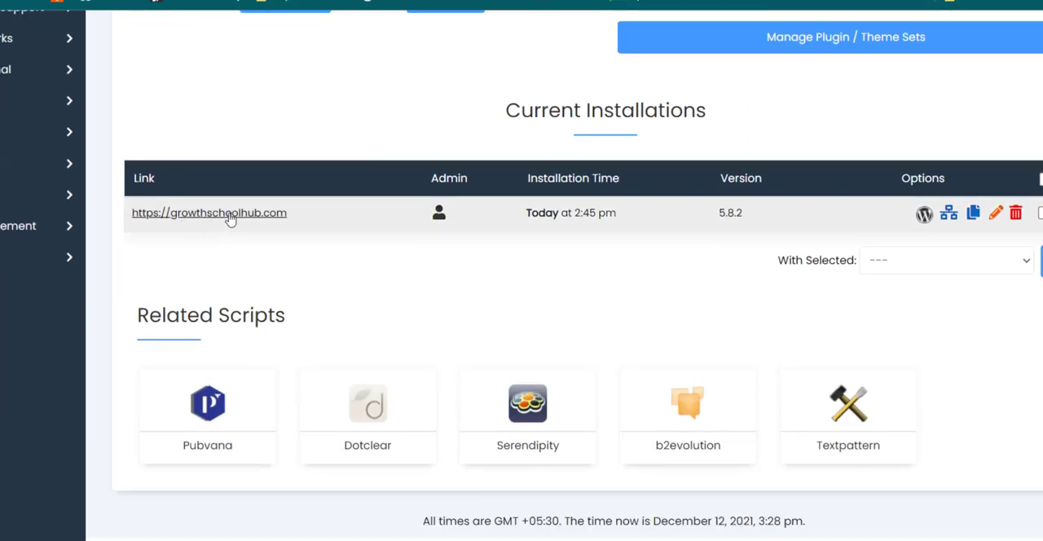
left_click(441, 217)
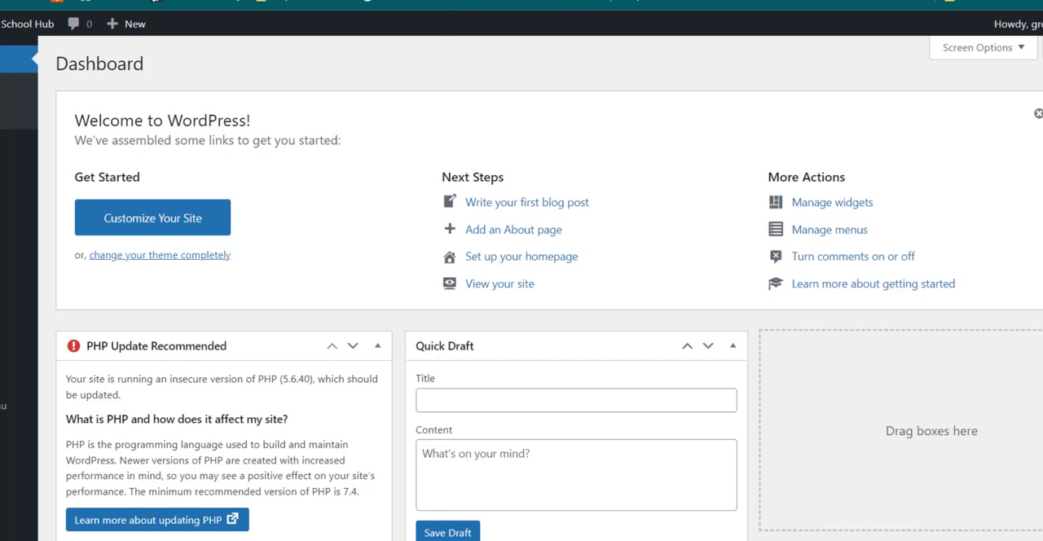
key("ctrl+shift+Tab")
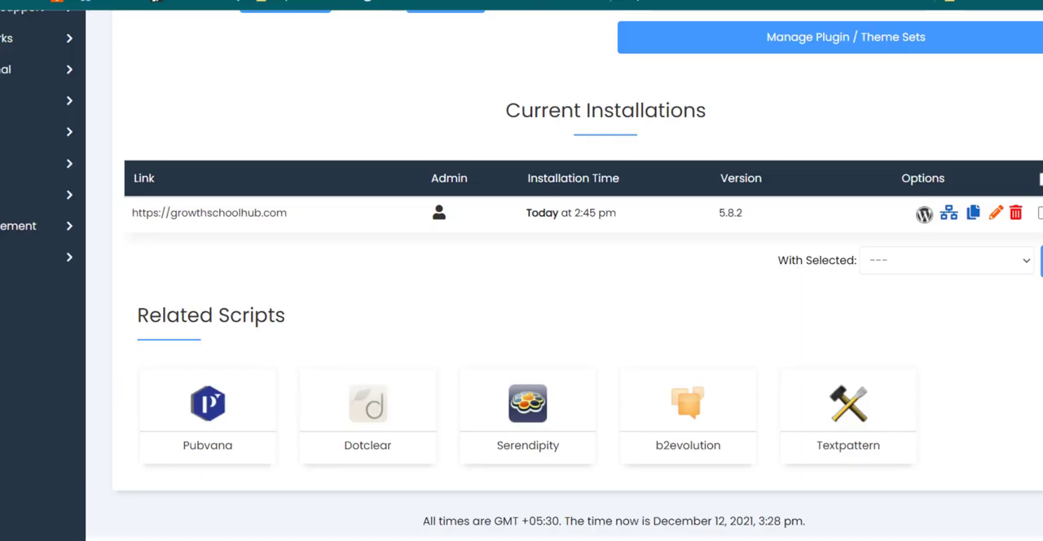
key("ctrl+Tab")
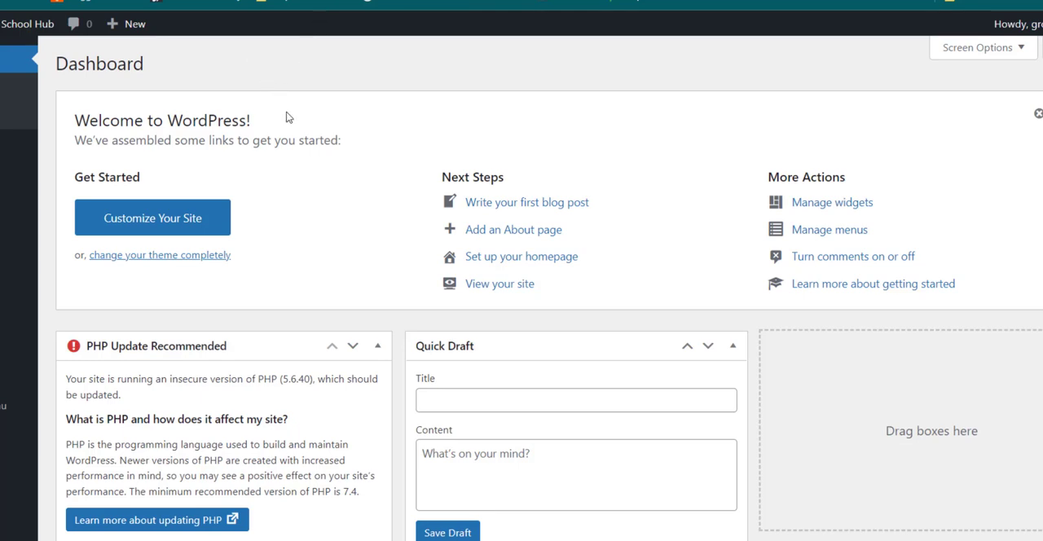
scroll(334, 226, "down", 1)
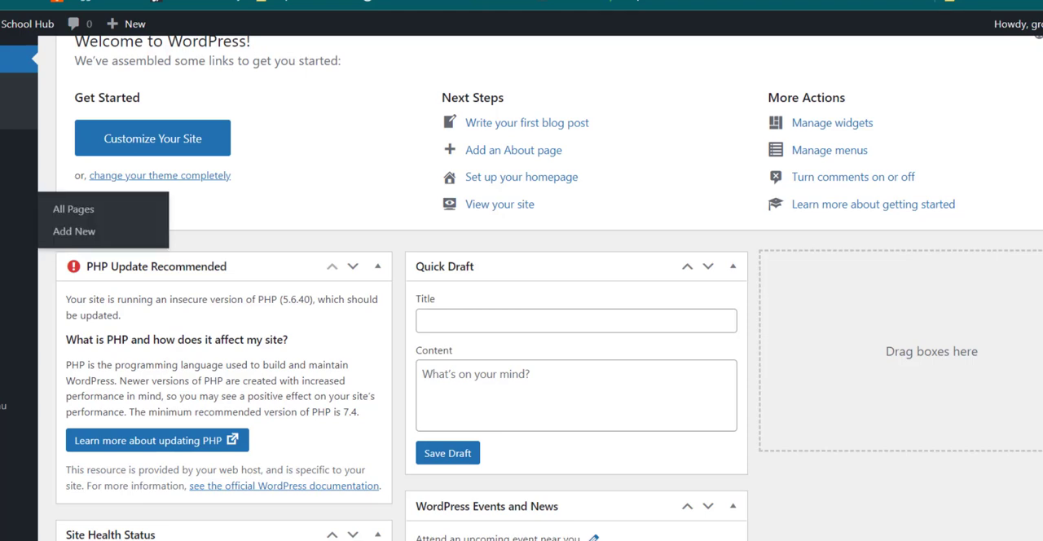
mouse_move(16, 152)
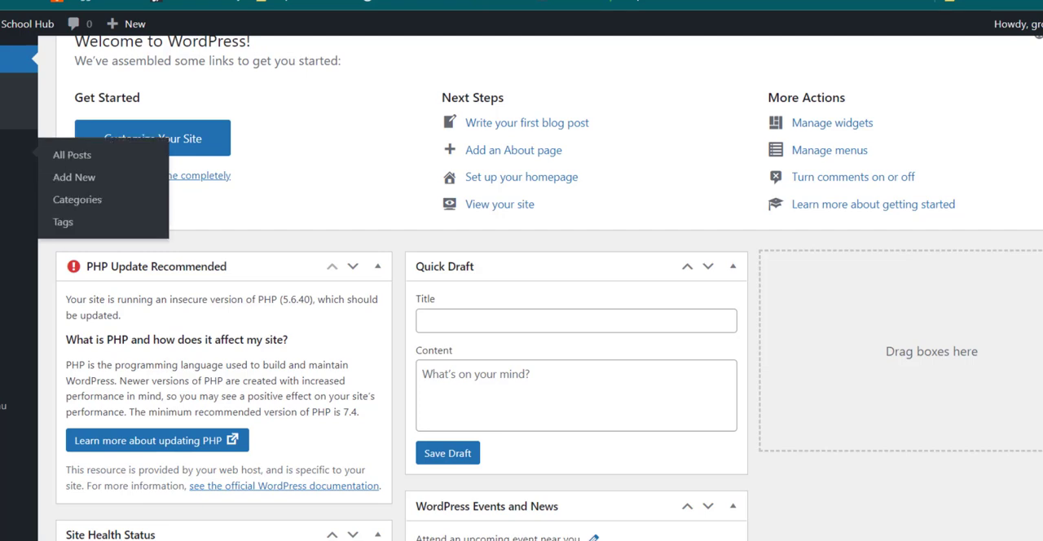
mouse_move(17, 180)
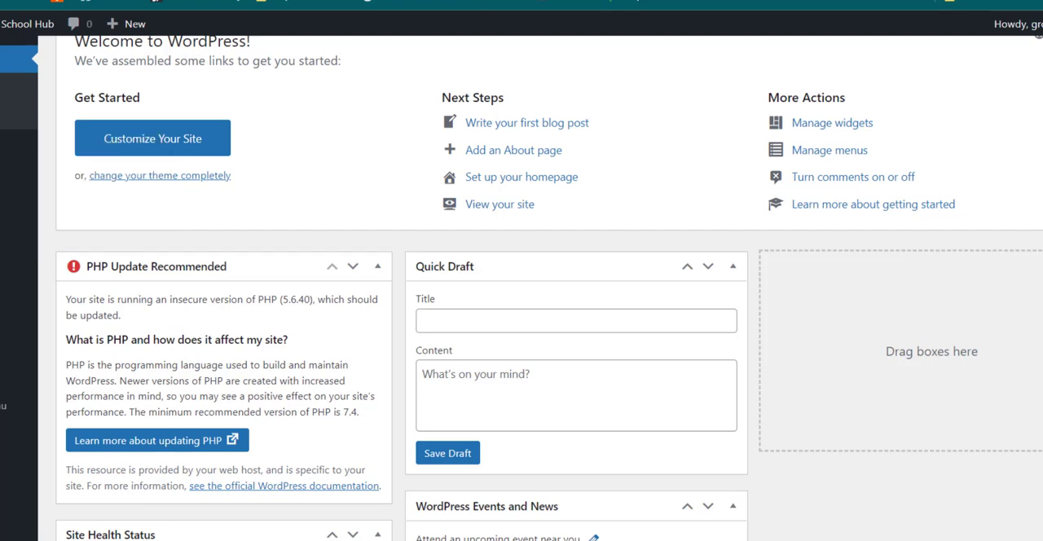
mouse_move(16, 209)
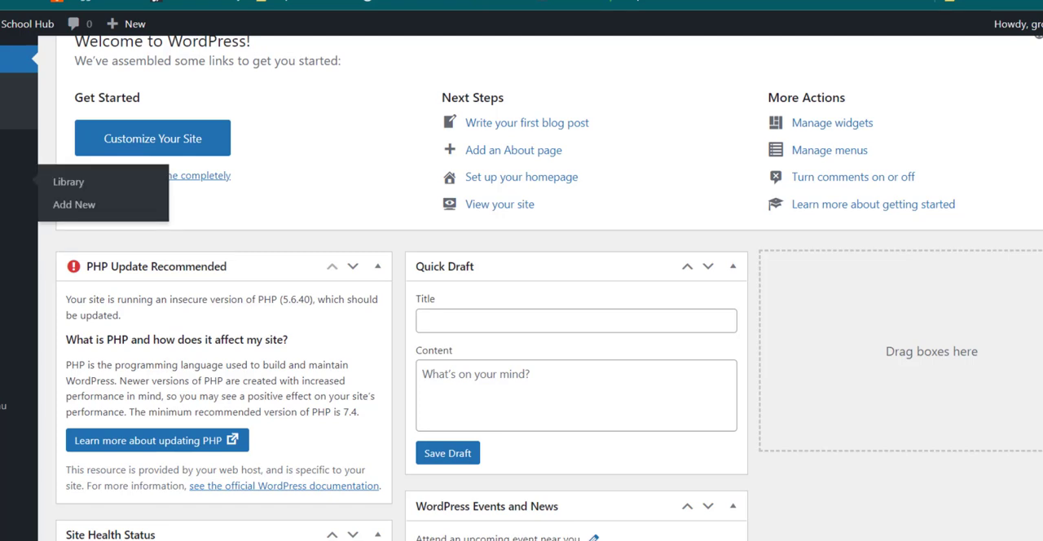
mouse_move(16, 271)
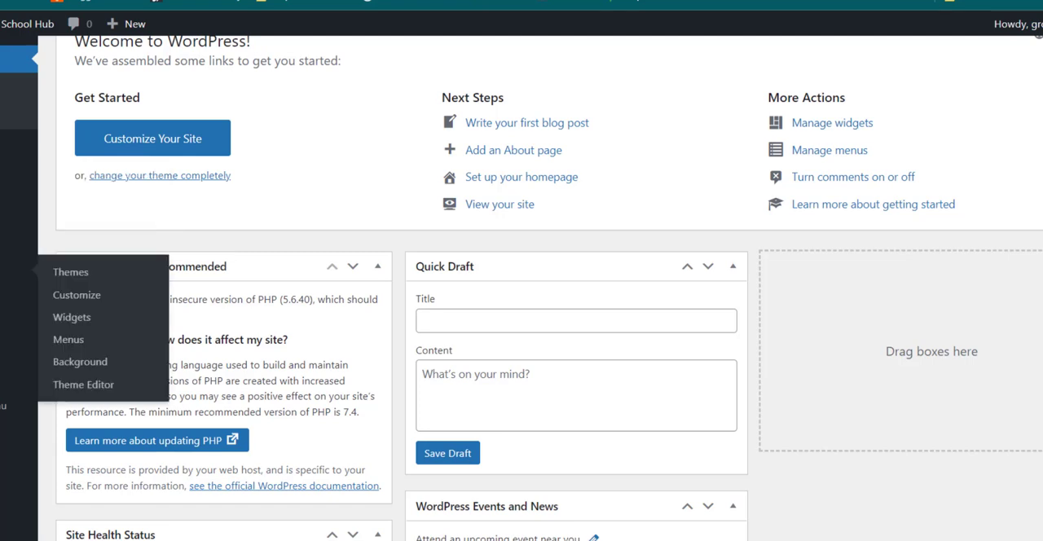
Step: Open the live Growth School Hub site in a new tab and look over its homepage down to the footer
mouse_move(6, 28)
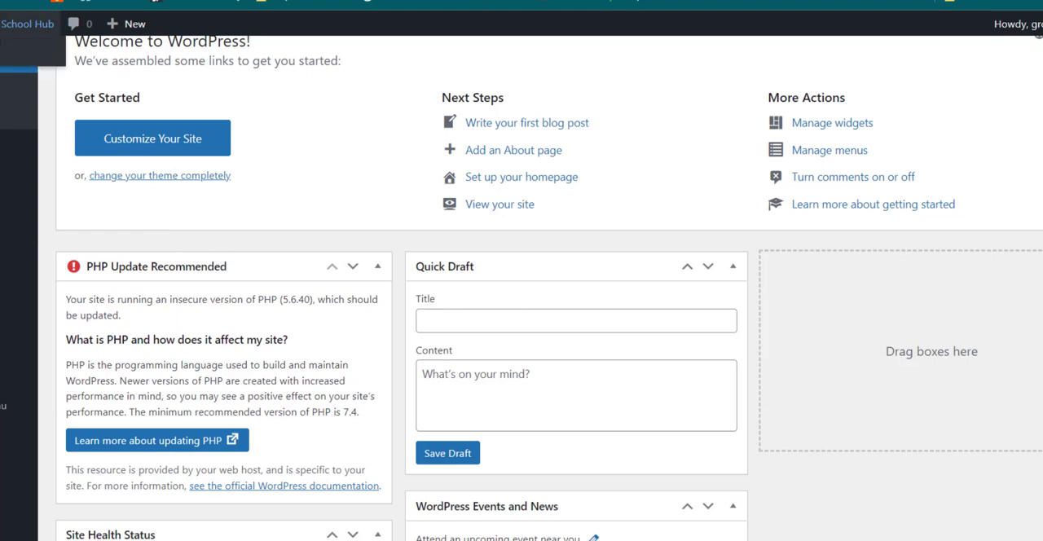
right_click(3, 55)
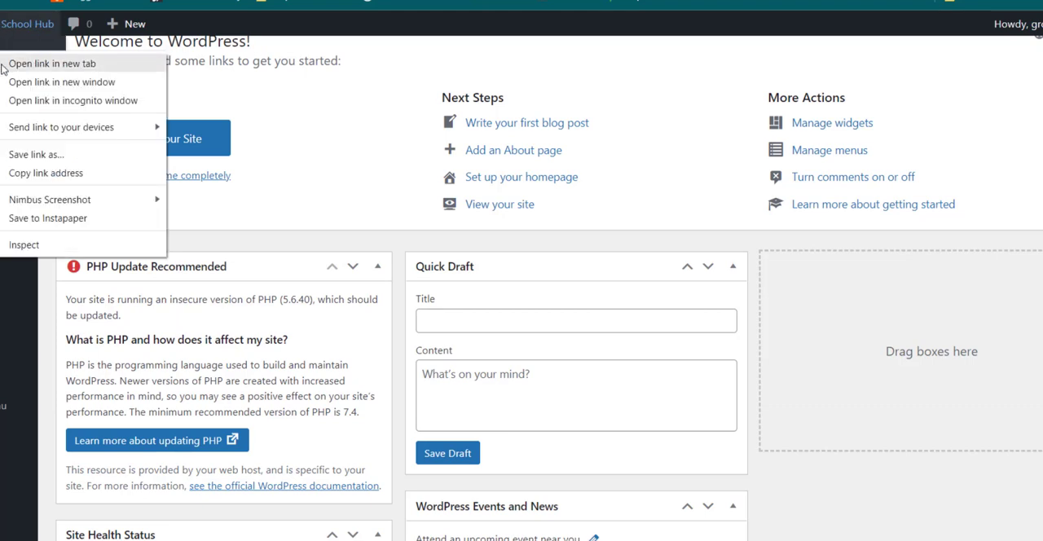
left_click(4, 70)
left_click(513, 1)
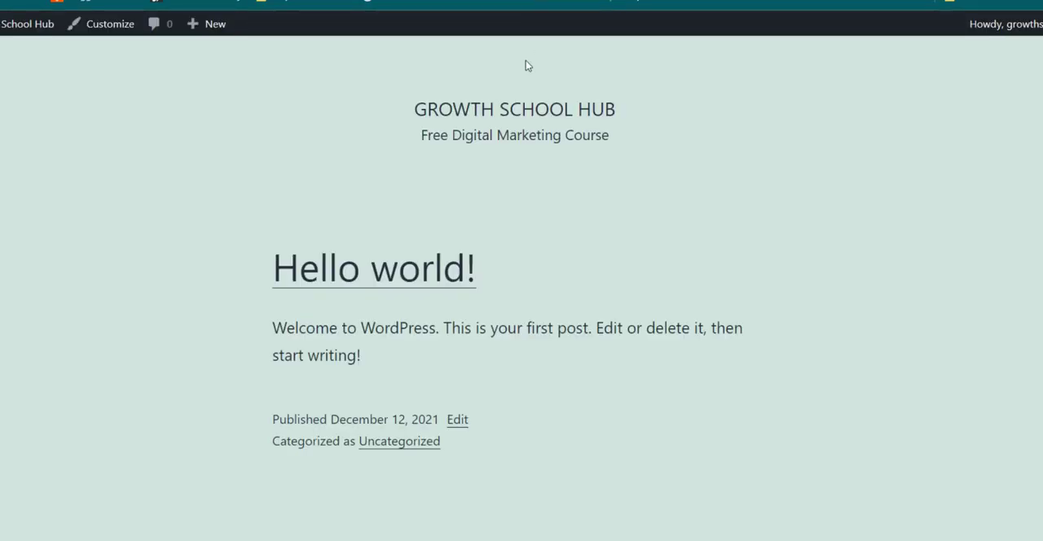
scroll(530, 159, "down", 4)
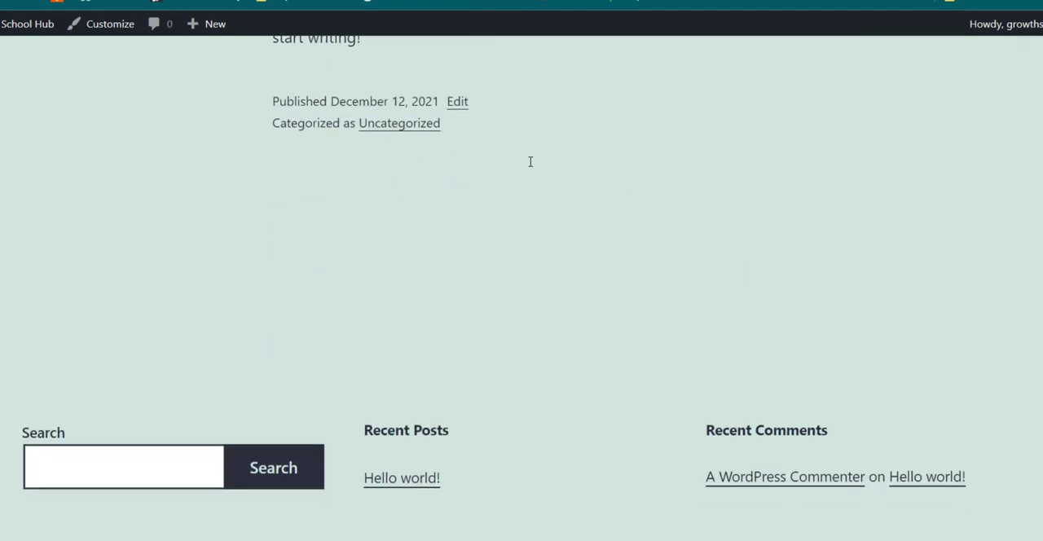
scroll(530, 162, "down", 1)
scroll(529, 163, "up", 5)
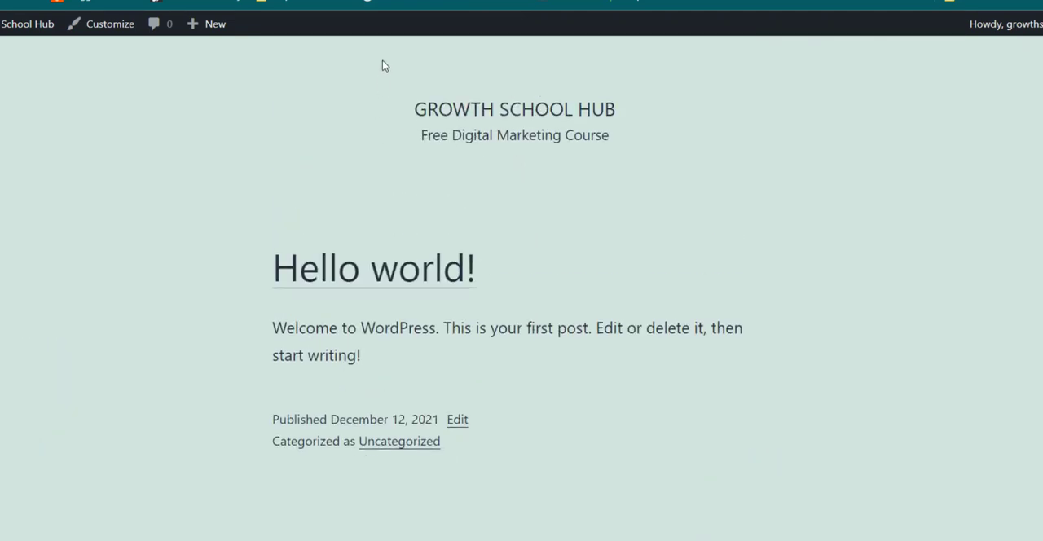
Step: Return to the WordPress dashboard and open the page of installed themes
left_click(352, 2)
left_click(577, 2)
left_click(347, 1)
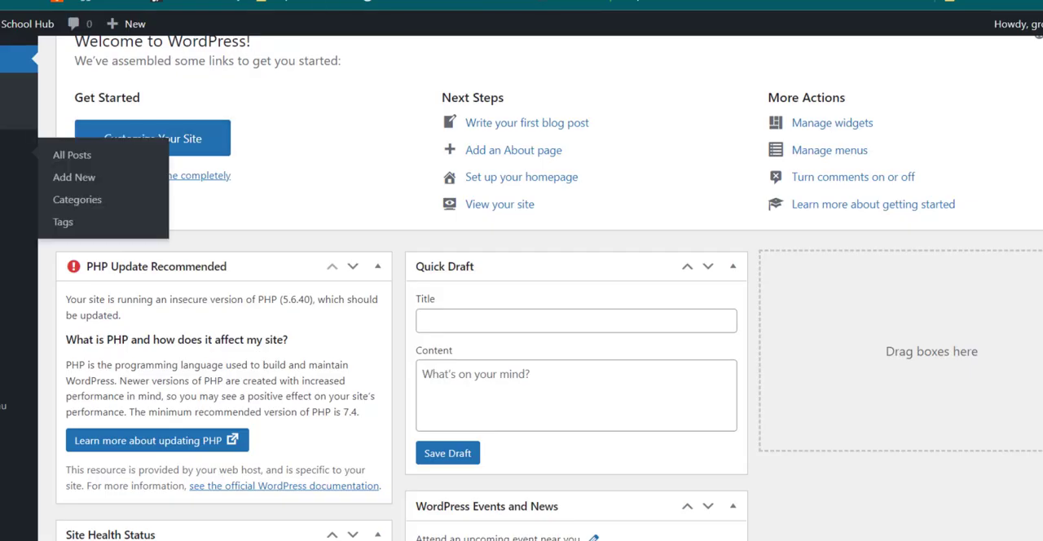
mouse_move(16, 272)
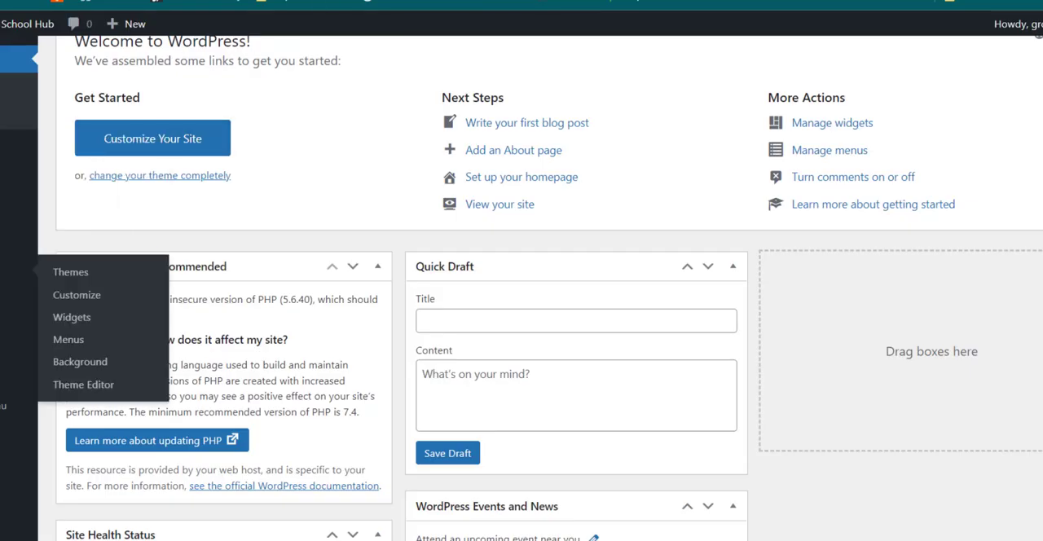
left_click(72, 274)
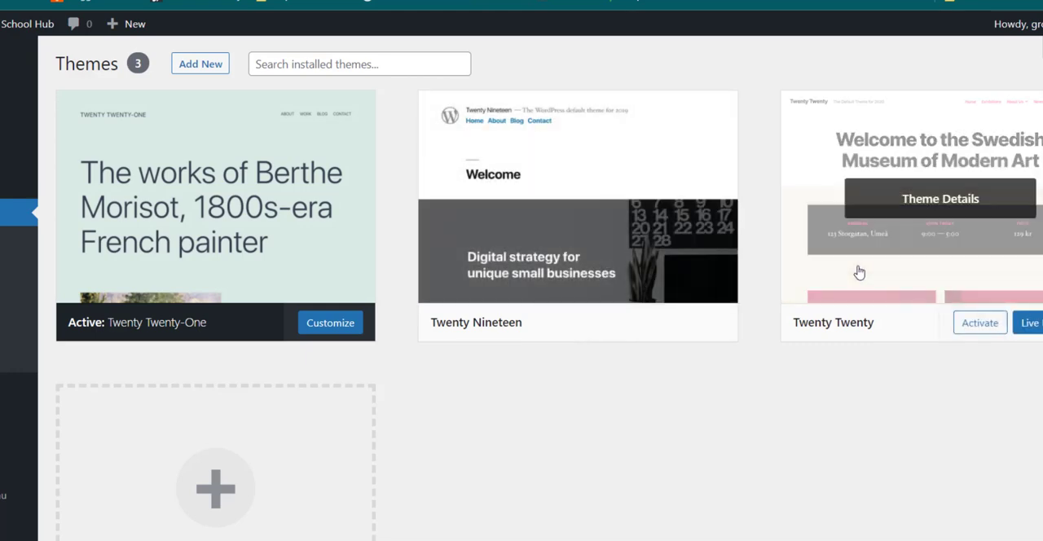
Step: Delete the Twenty Twenty theme from its theme details
left_click(859, 272)
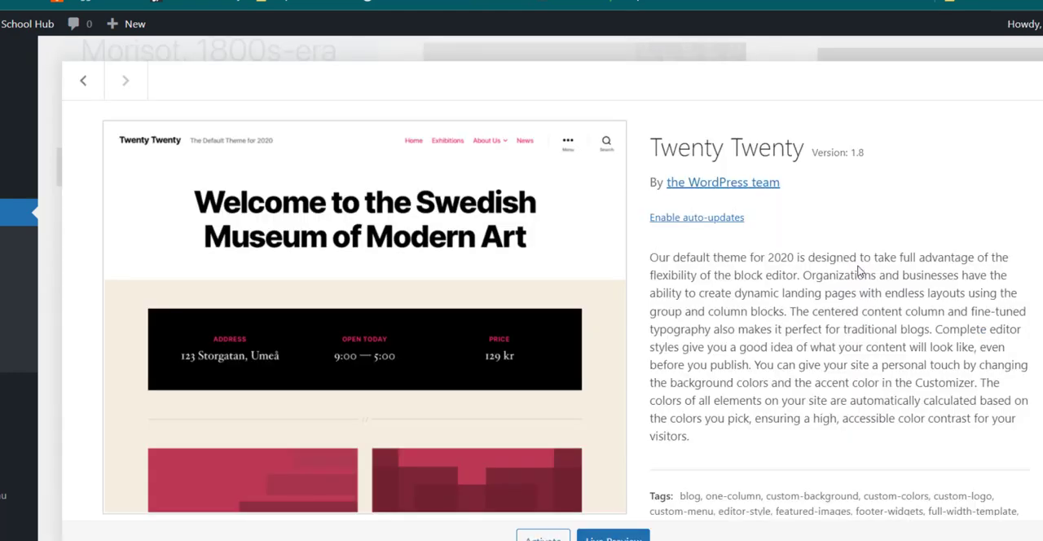
scroll(839, 281, "down", 1)
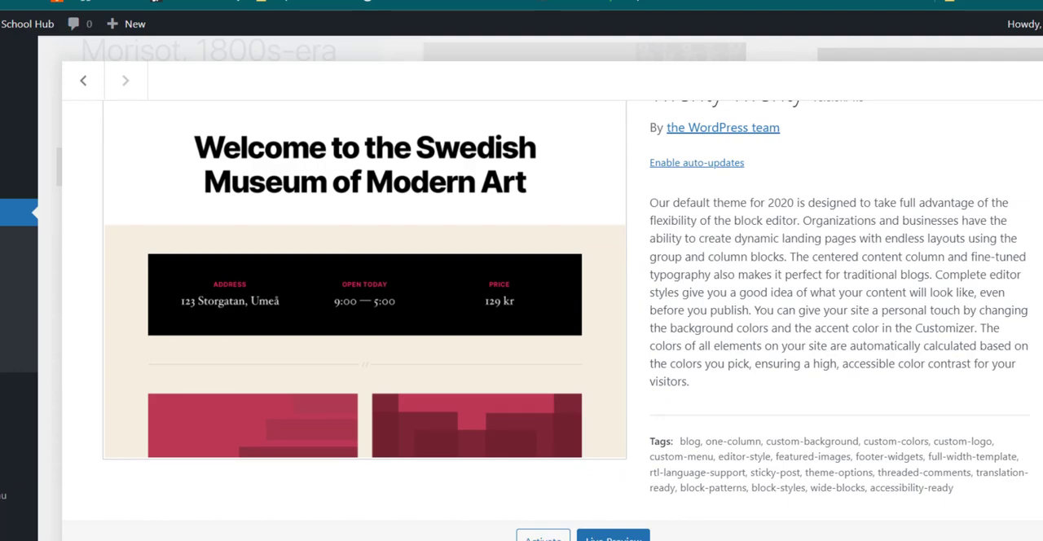
left_click(1037, 534)
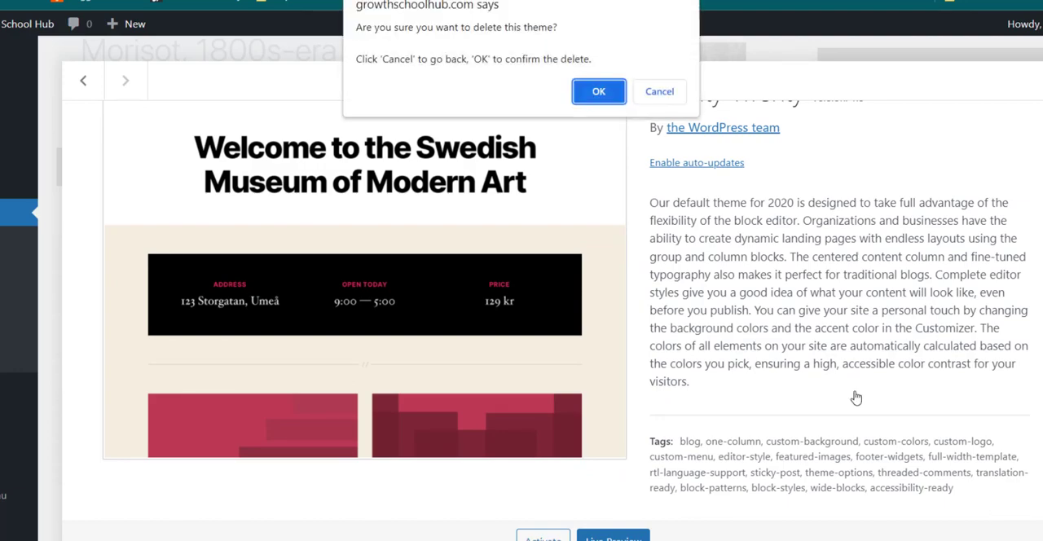
left_click(584, 91)
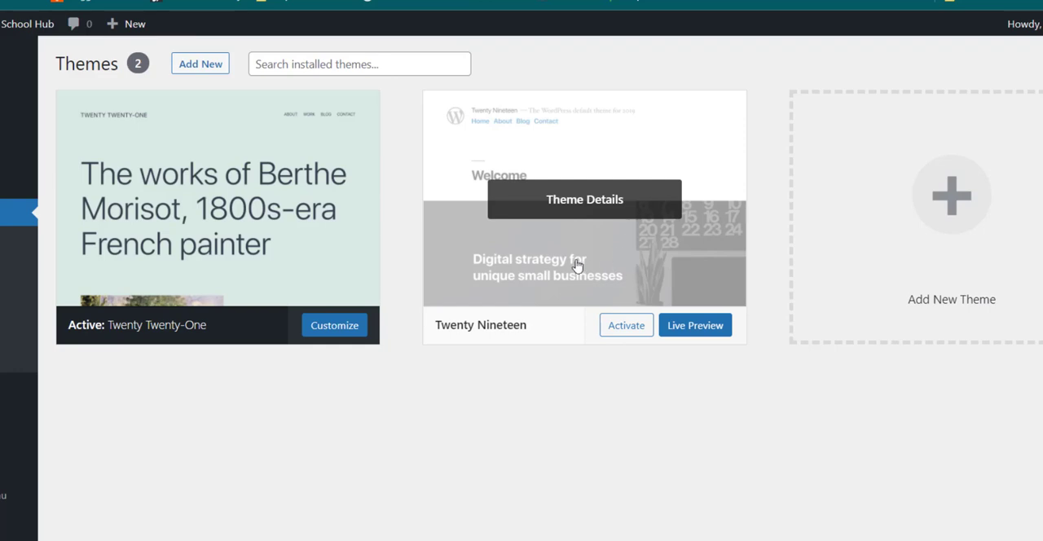
Step: Delete the Twenty Nineteen theme from its theme details
left_click(575, 263)
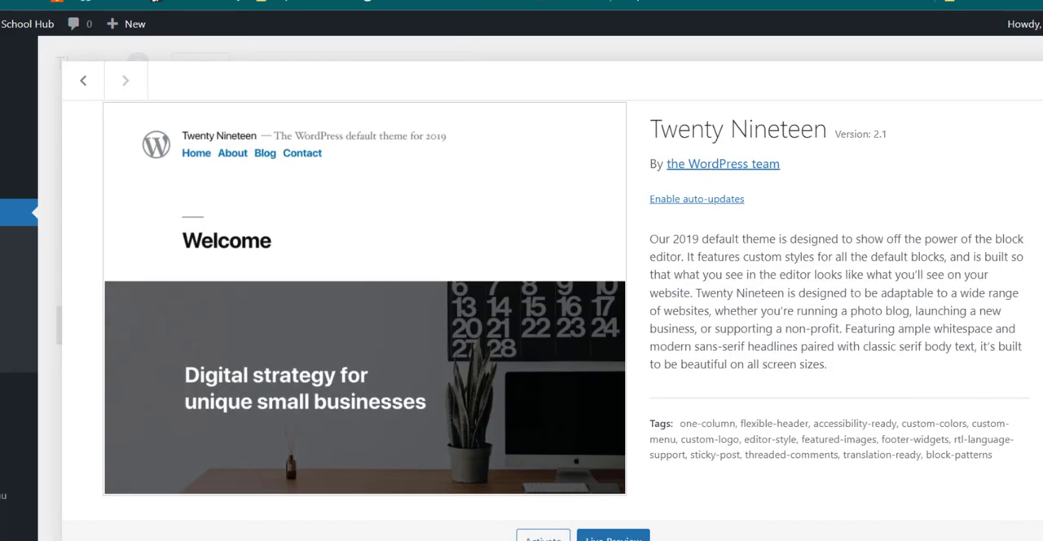
left_click(1039, 536)
left_click(598, 93)
scroll(581, 107, "down", 1)
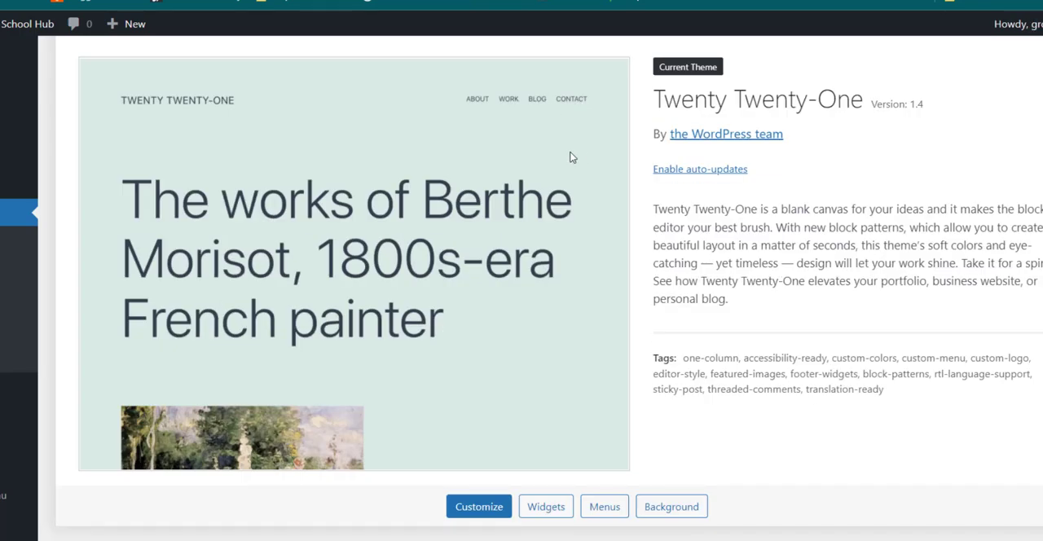
scroll(303, 198, "up", 1)
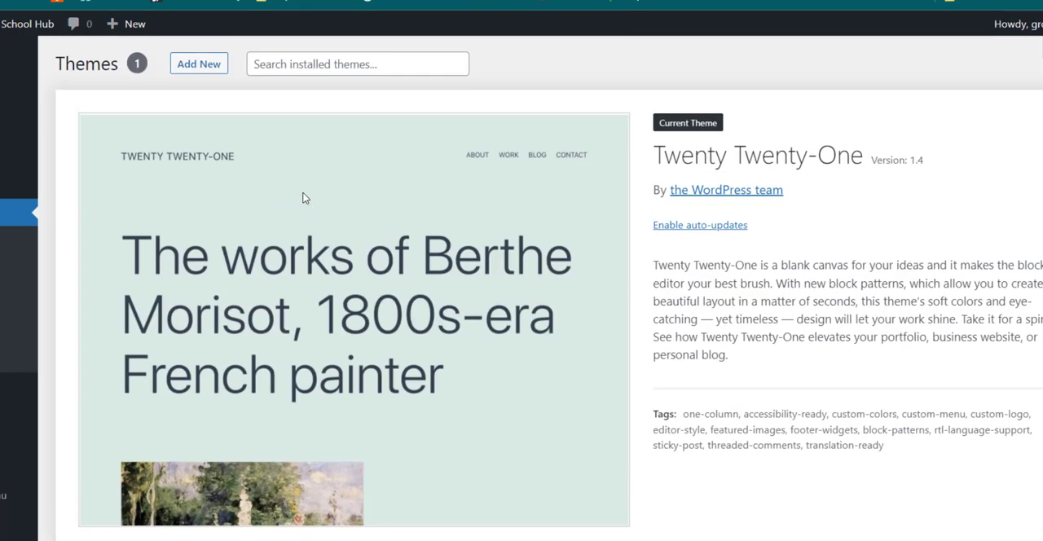
Step: Open the page for adding themes and reveal its zip upload form, cancelling the file selection without choosing a file
left_click(205, 71)
left_click(204, 71)
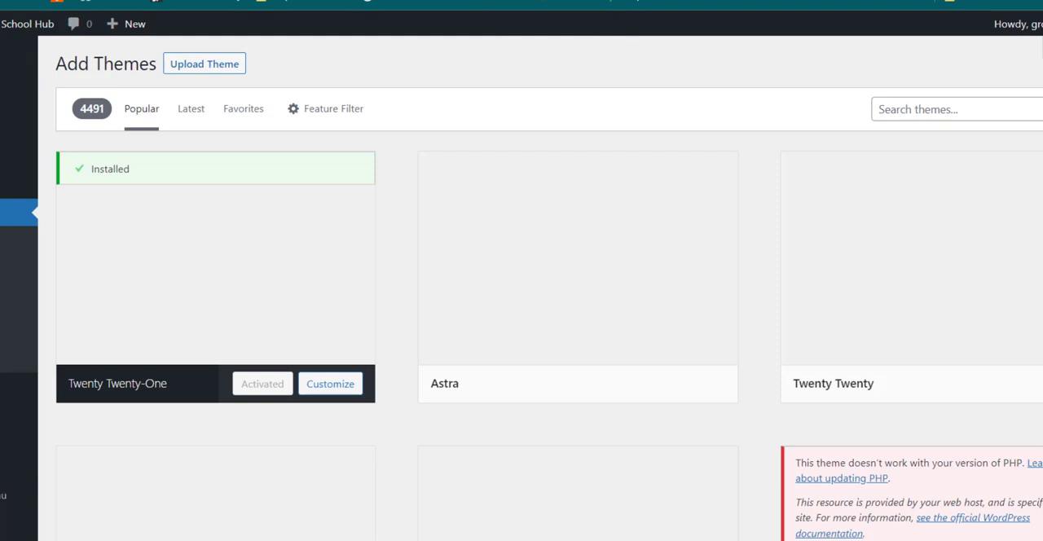
left_click(221, 72)
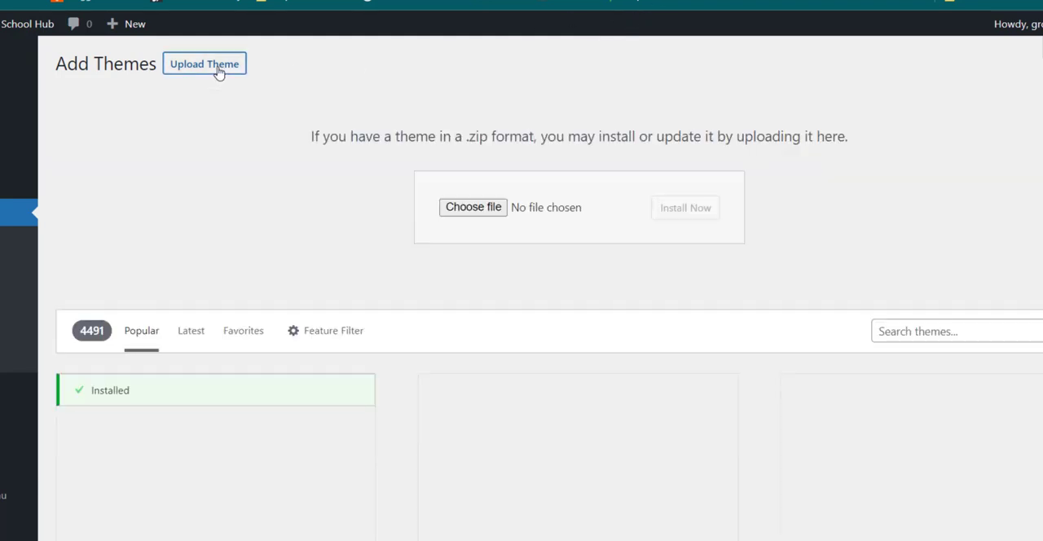
left_click(488, 209)
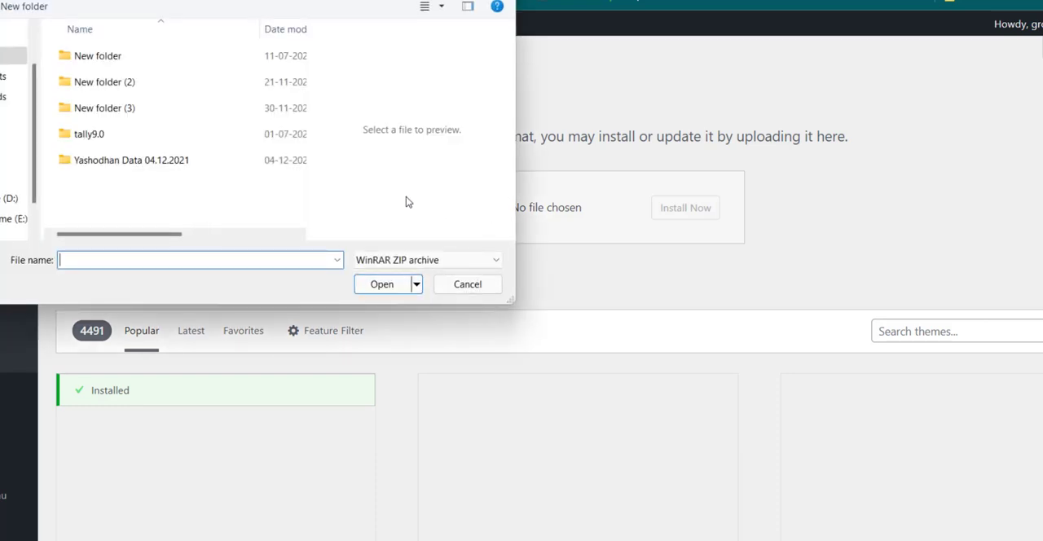
left_click(468, 284)
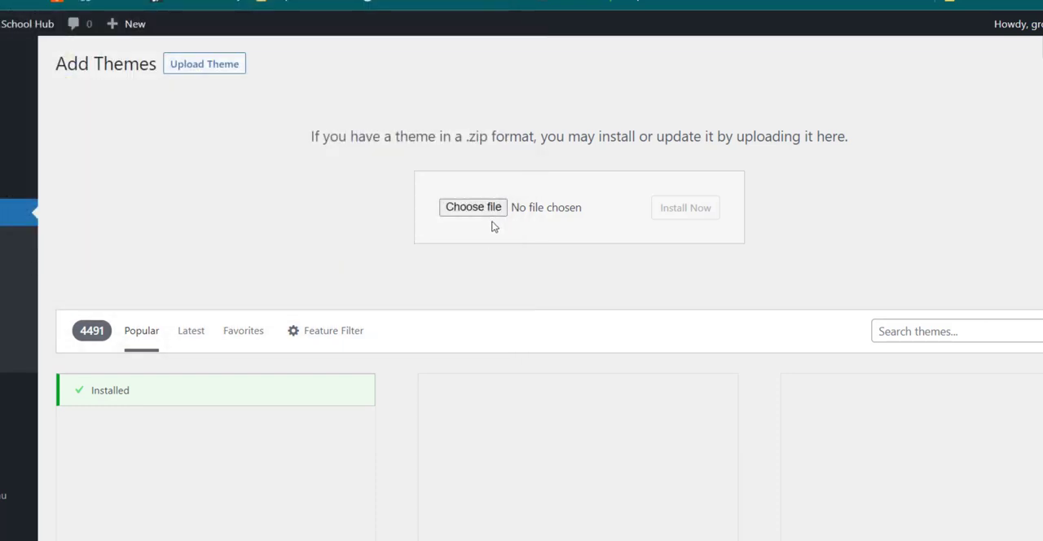
Step: Search the theme directory for "astra" and look over the matching themes
scroll(340, 199, "down", 3)
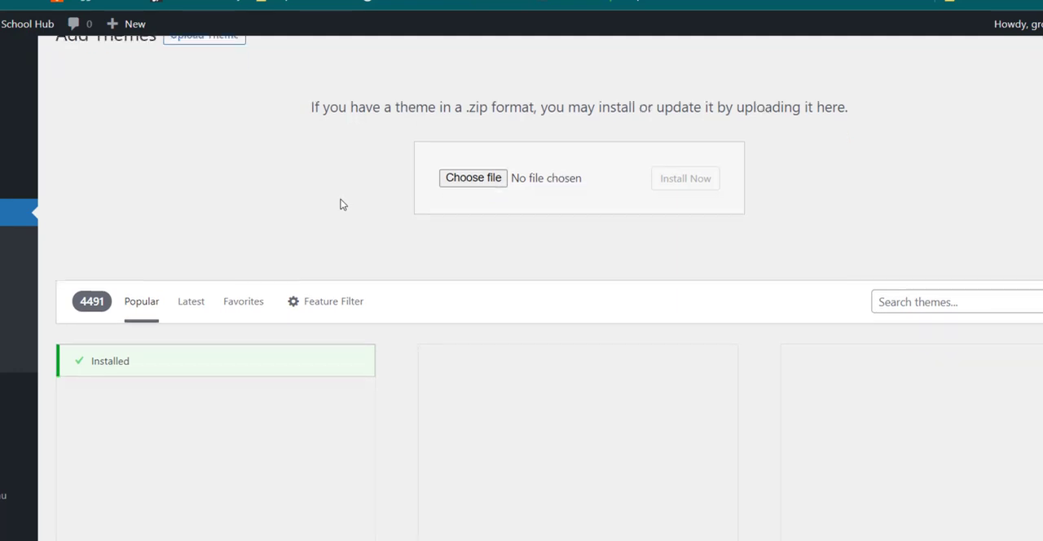
mouse_move(303, 172)
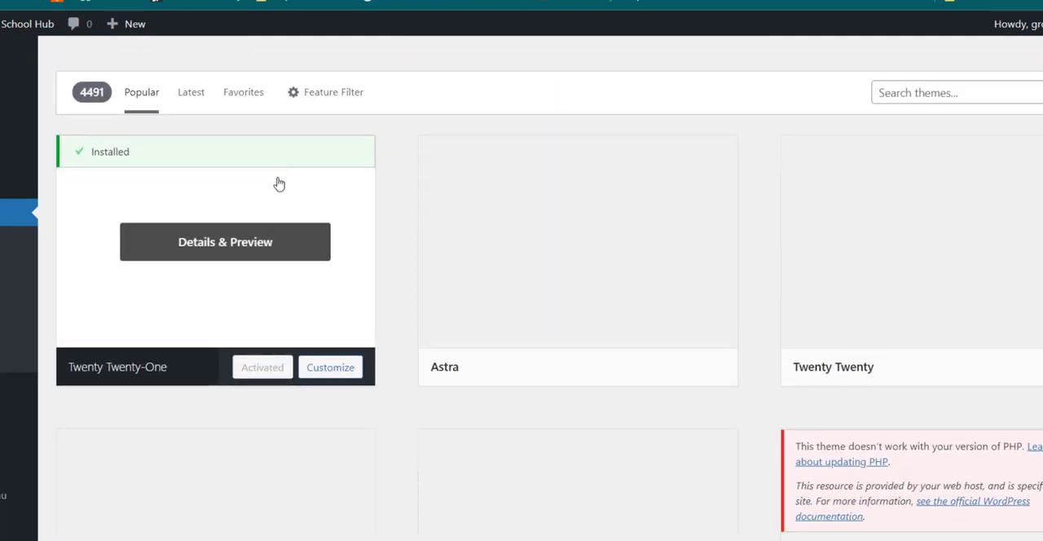
scroll(416, 247, "up", 2)
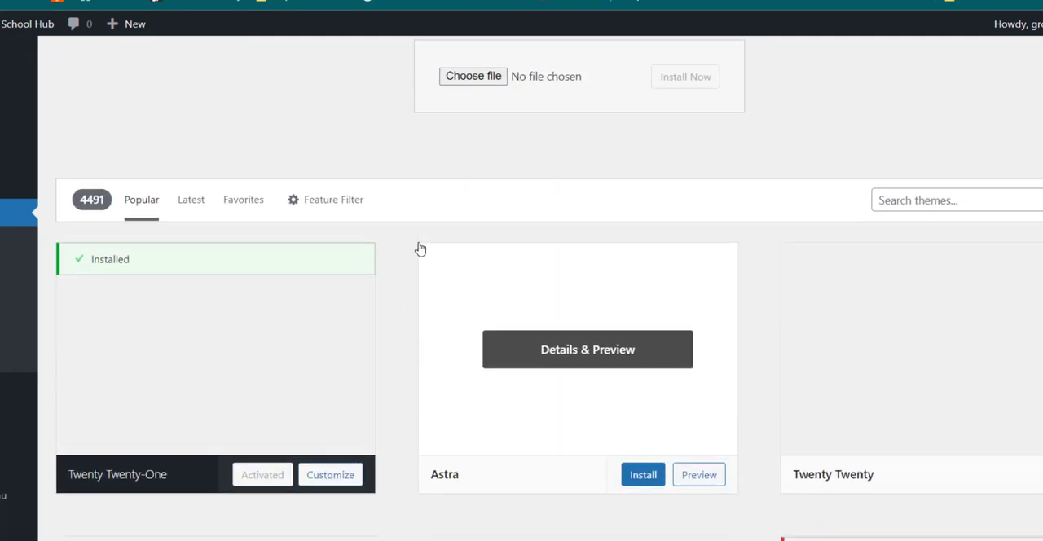
left_click(905, 252)
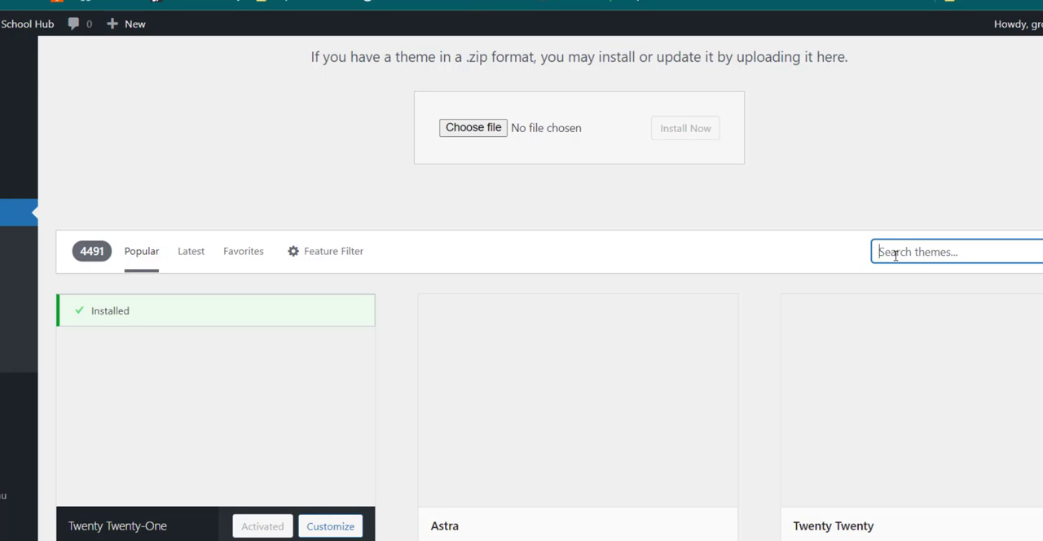
type("astra")
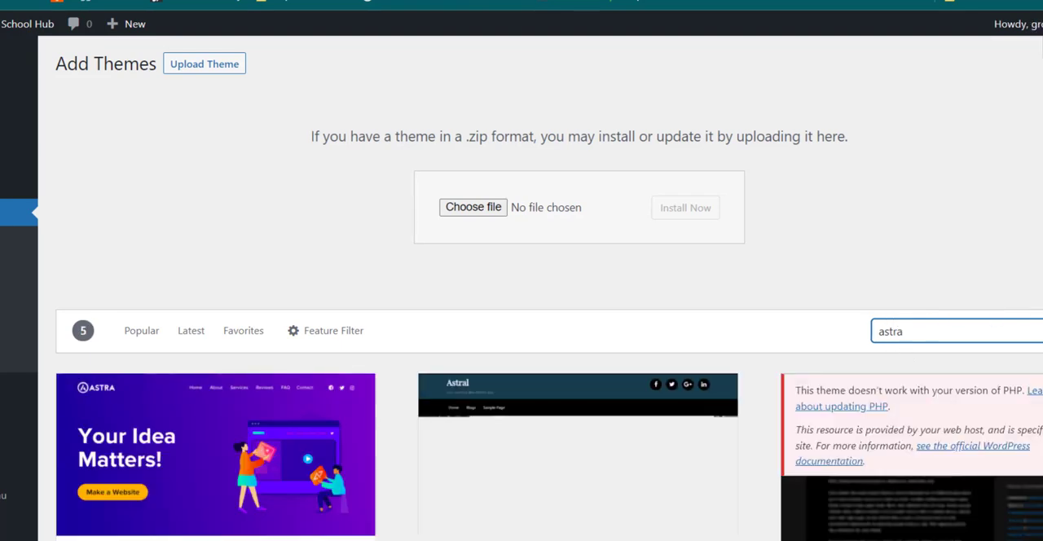
scroll(747, 310, "down", 4)
mouse_move(125, 179)
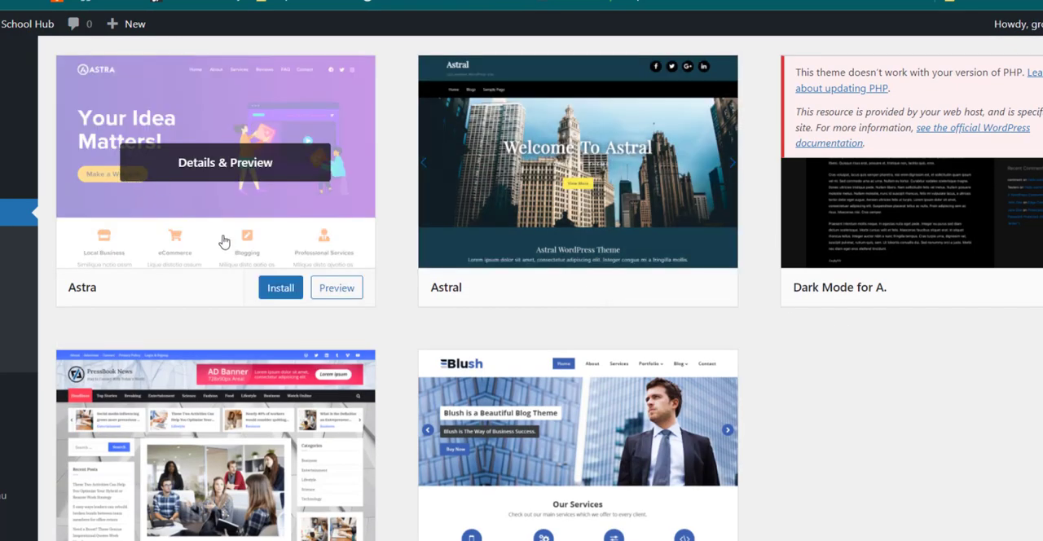
scroll(223, 237, "up", 1)
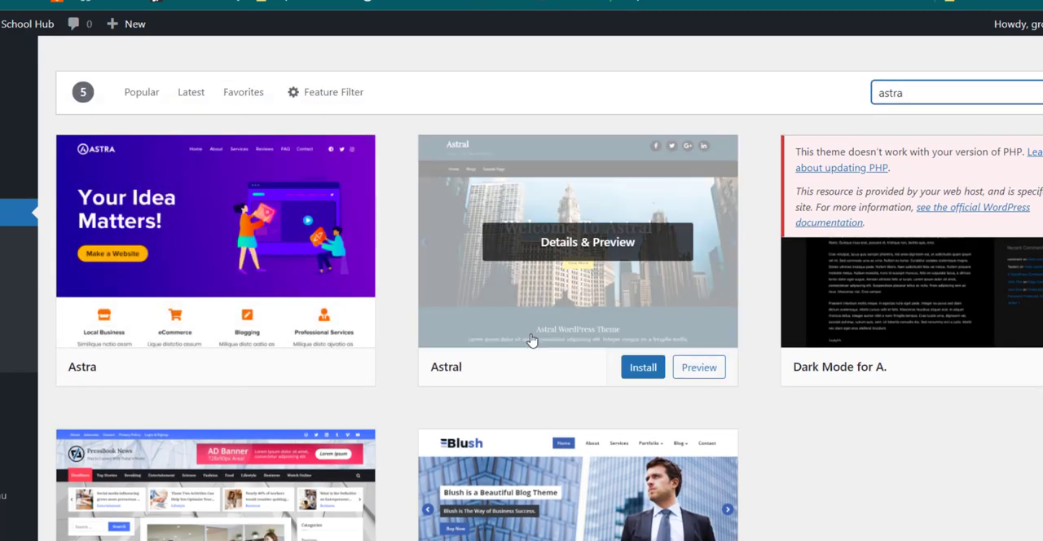
mouse_move(128, 284)
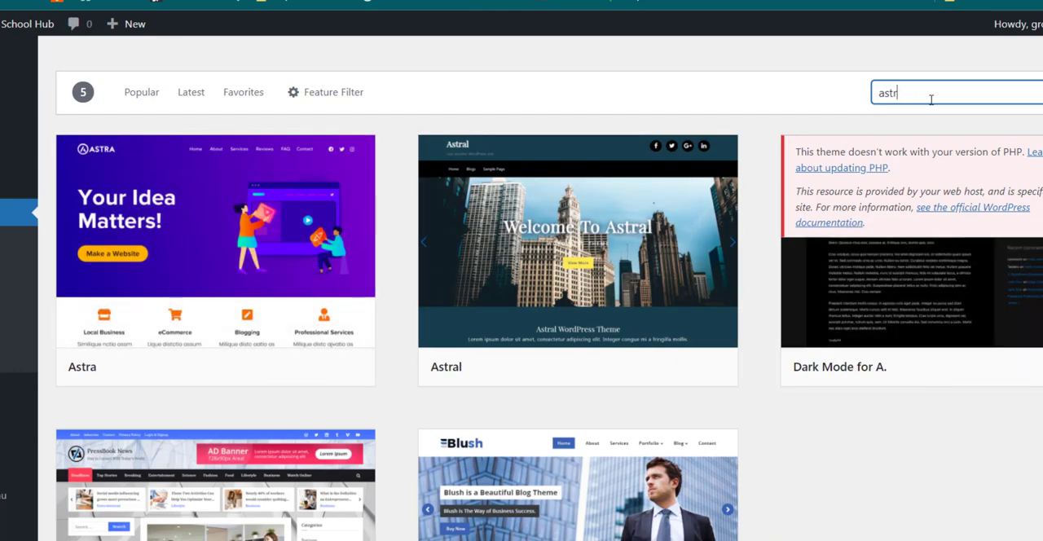
Step: Search the theme directory for "ocean wp" and look at the OceanWP entry
key("BackSpace")
key("BackSpace")
key("BackSpace")
key("BackSpace")
type("o")
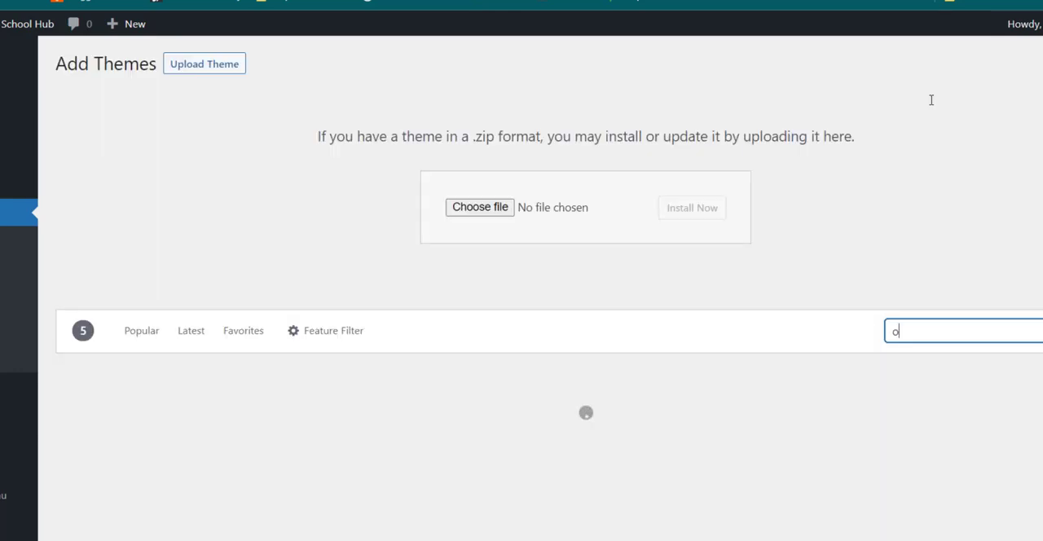
type("cean")
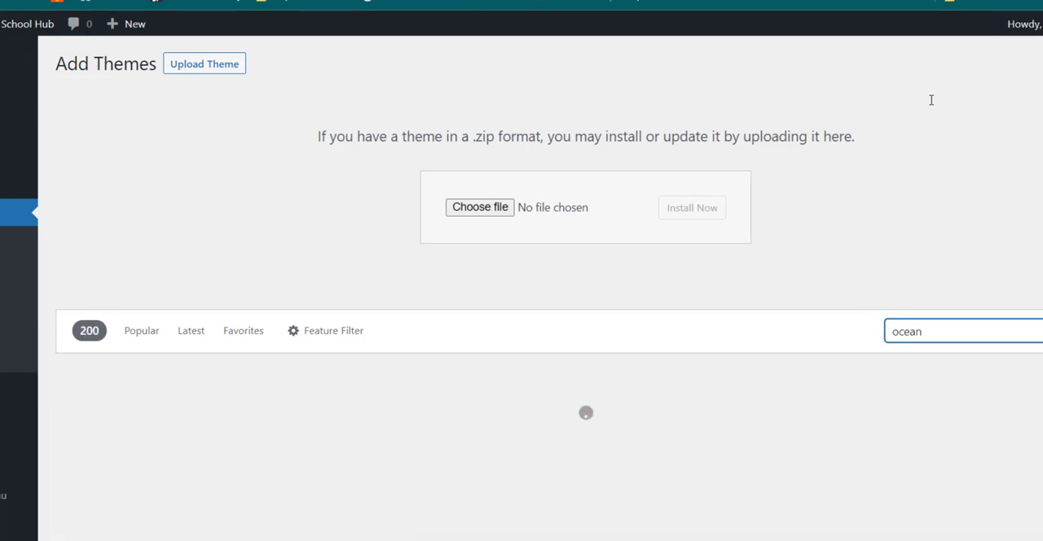
type(" wp")
scroll(787, 268, "down", 4)
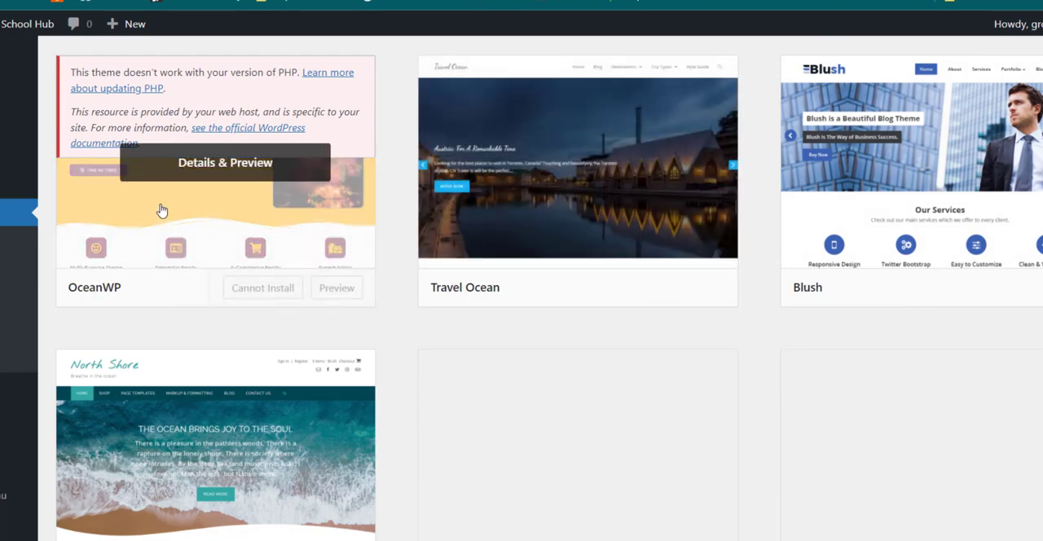
scroll(188, 210, "up", 3)
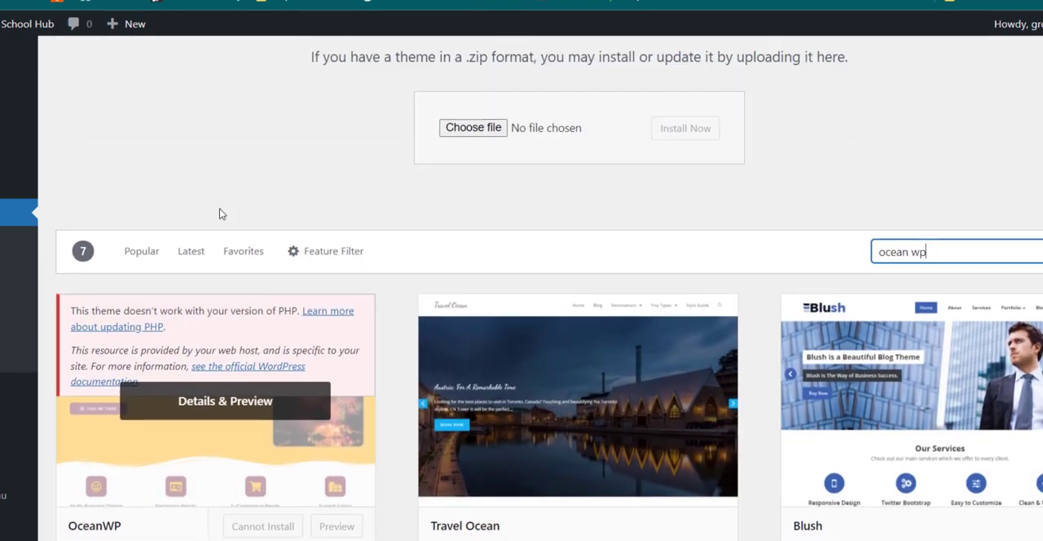
Step: Search the theme directory for "astra" again, and install and activate the Astra theme
key("BackSpace")
key("BackSpace")
key("BackSpace")
key("BackSpace")
key("BackSpace")
key("BackSpace")
key("BackSpace")
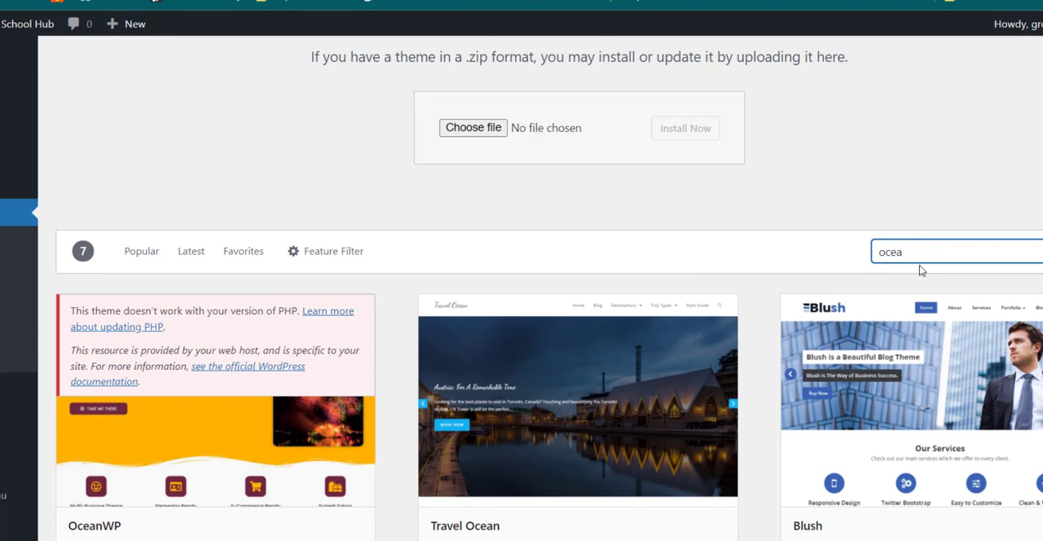
type("astra")
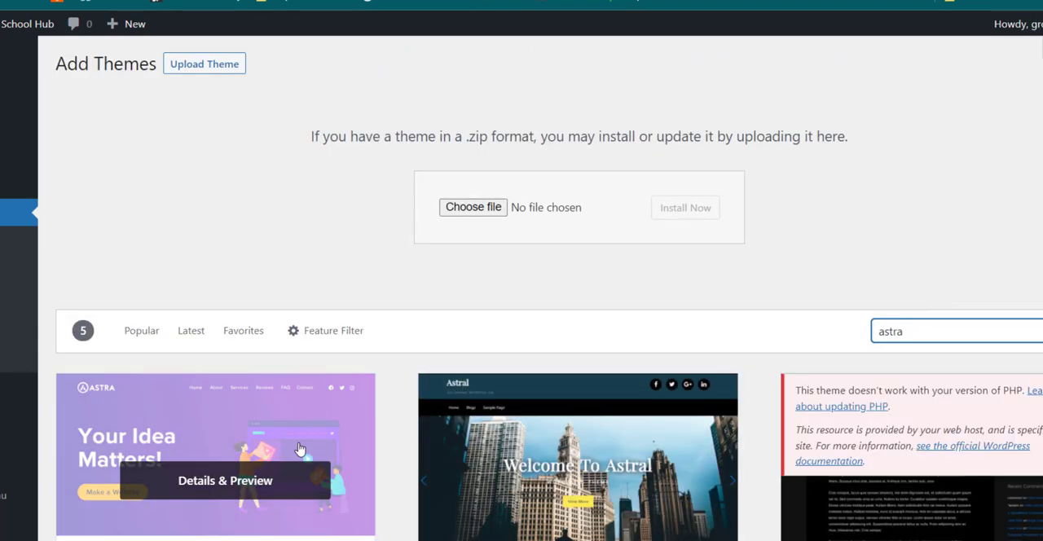
scroll(224, 440, "down", 3)
left_click(277, 369)
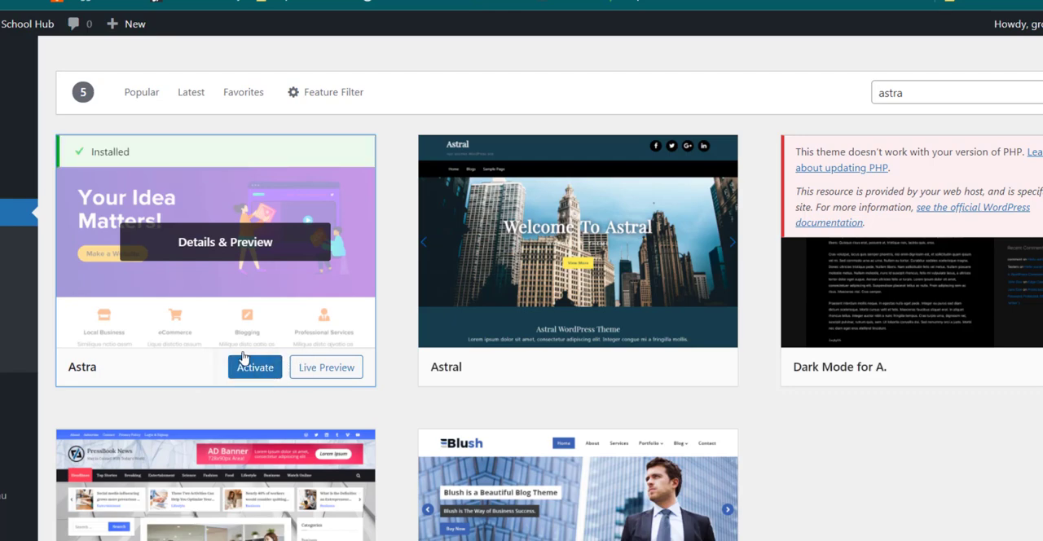
left_click(253, 371)
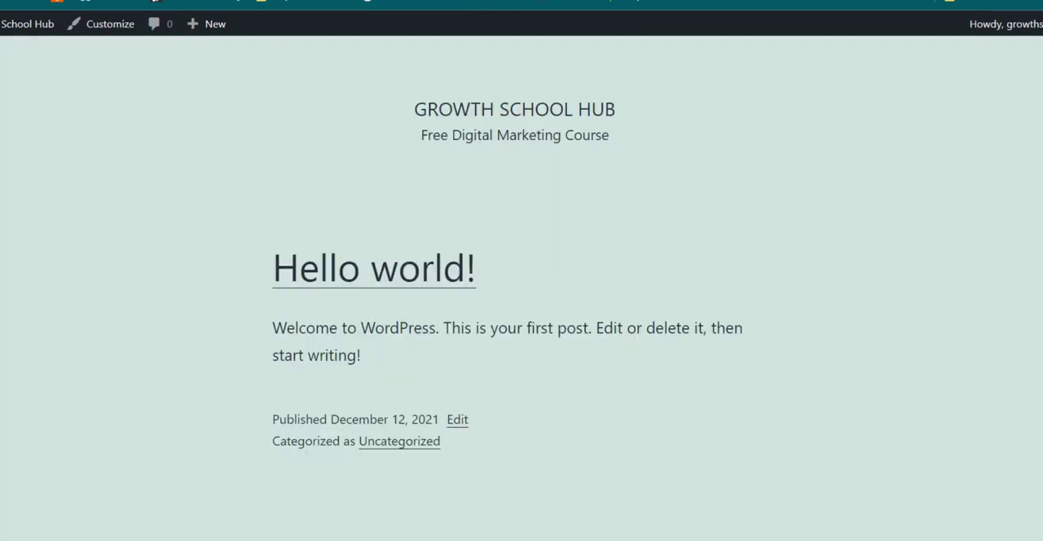
Step: Reload the live Growth School Hub homepage and look over its content and sidebar in the Astra theme
left_click(5, 2)
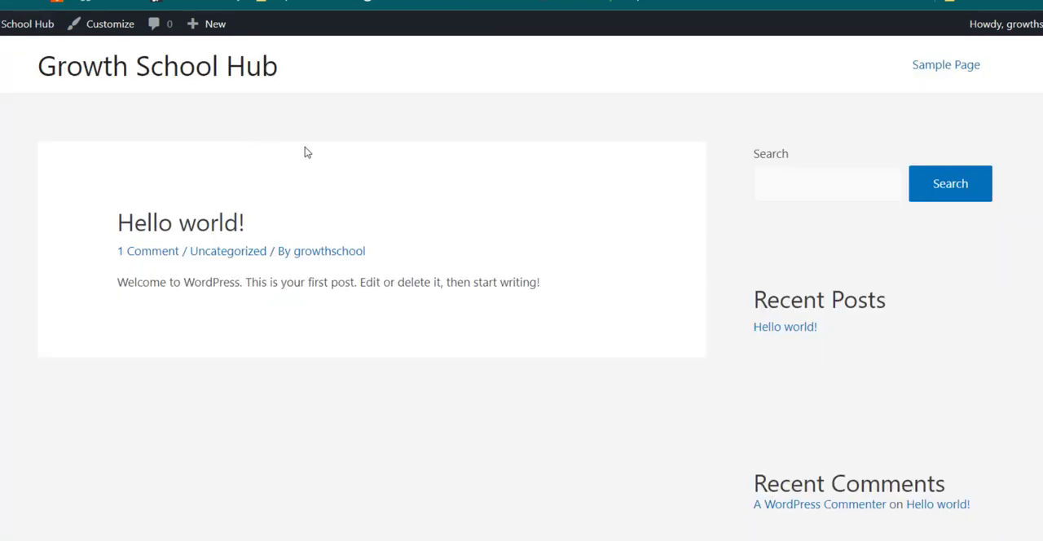
scroll(606, 261, "down", 5)
scroll(605, 258, "up", 5)
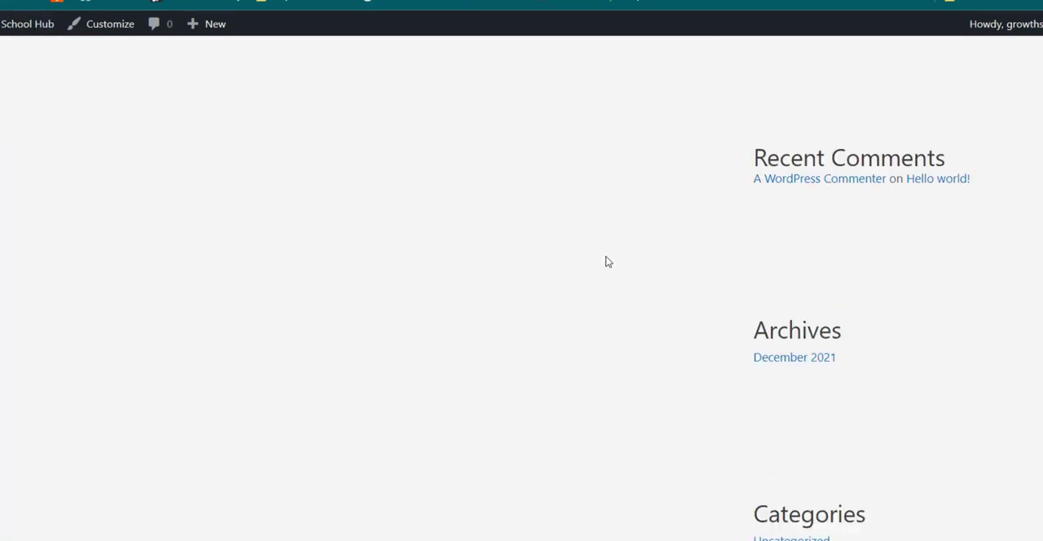
scroll(546, 231, "down", 5)
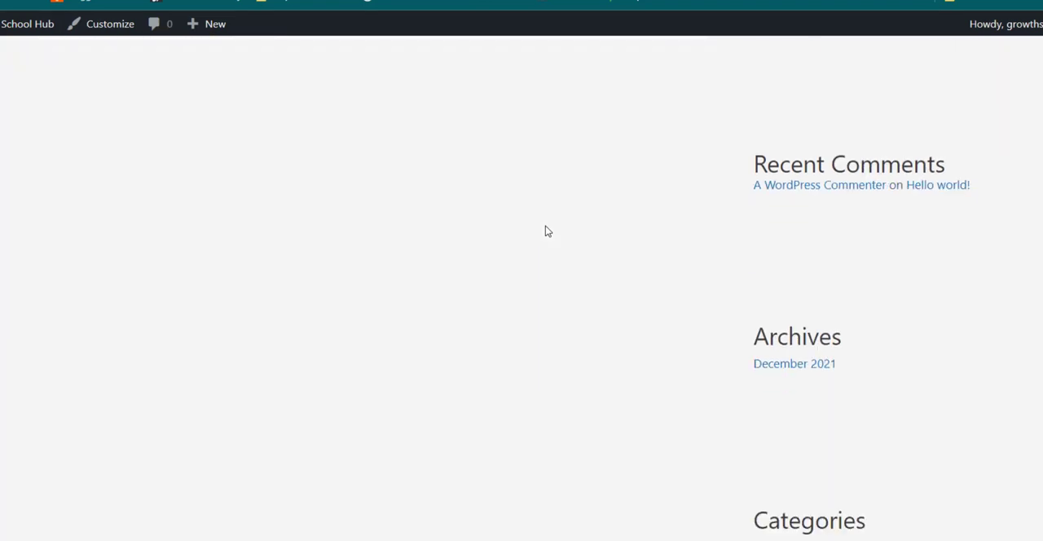
scroll(547, 232, "up", 4)
scroll(547, 232, "up", 1)
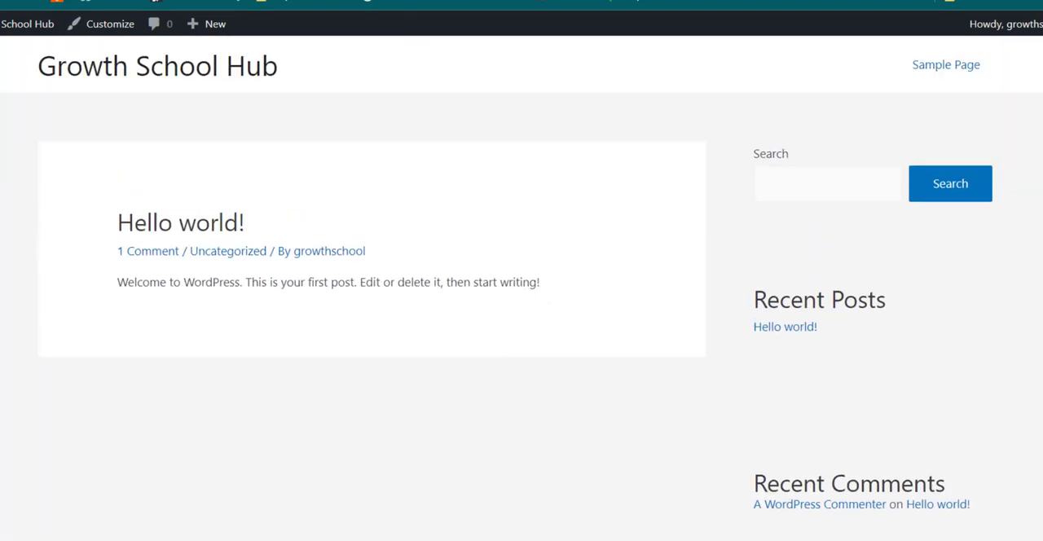
Step: Return to the WordPress dashboard, open the installed plugins list and go on to the page for adding plugins
key("alt+Left")
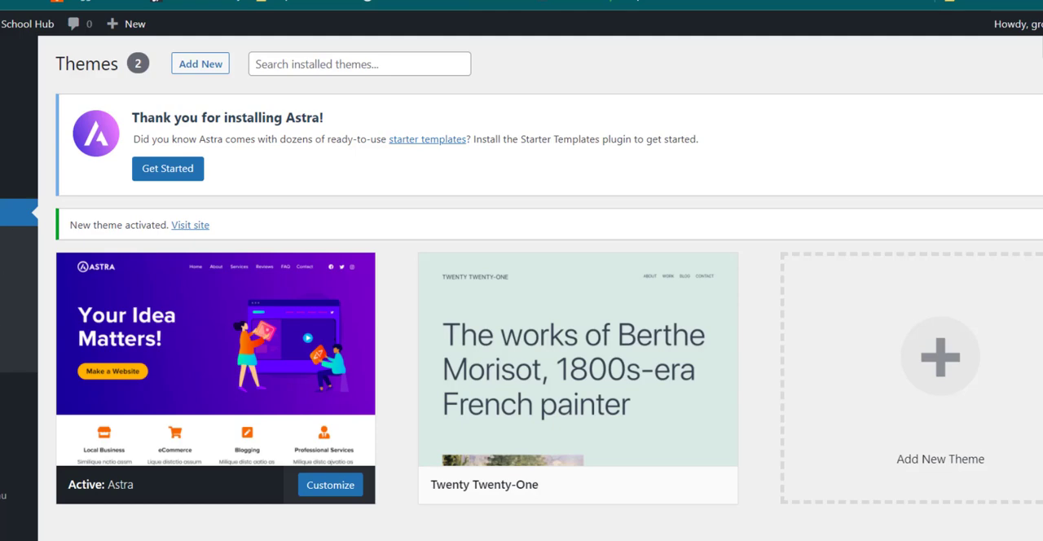
scroll(549, 269, "down", 1)
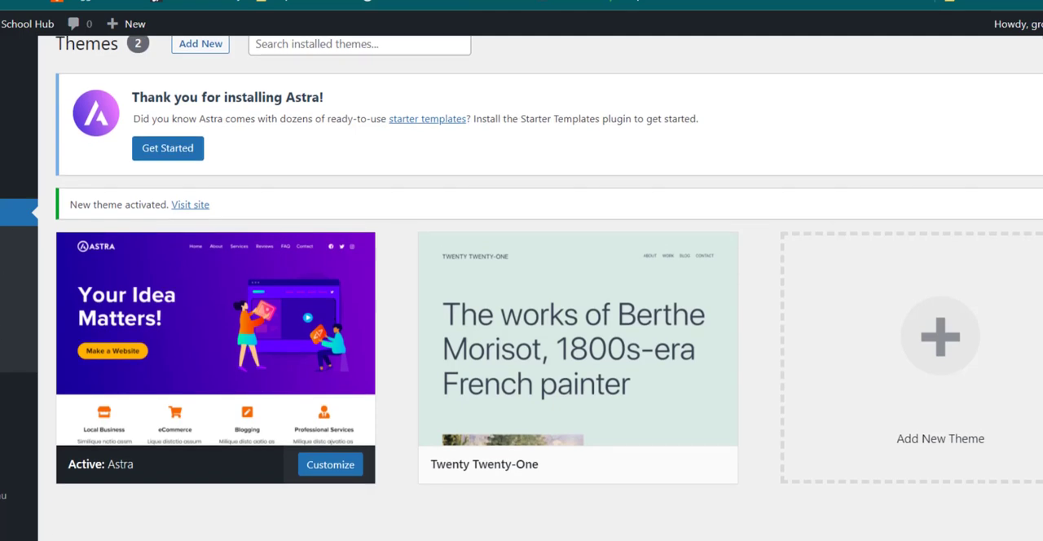
mouse_move(17, 387)
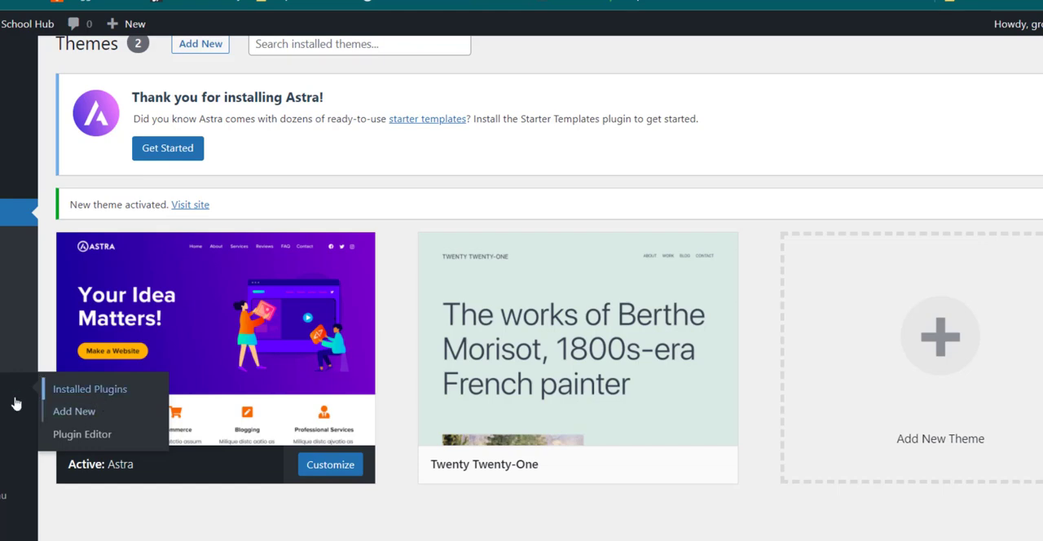
left_click(91, 390)
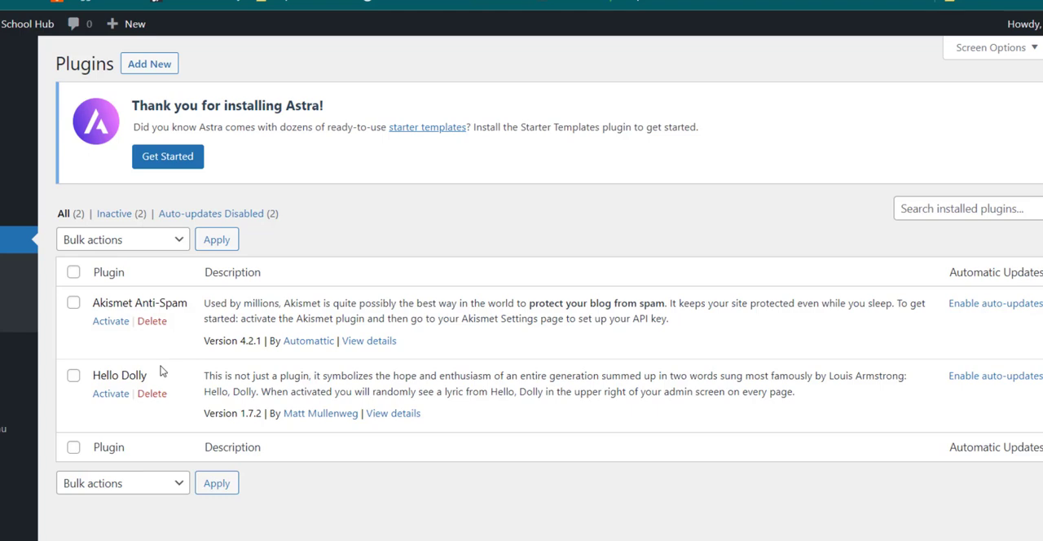
left_click(155, 65)
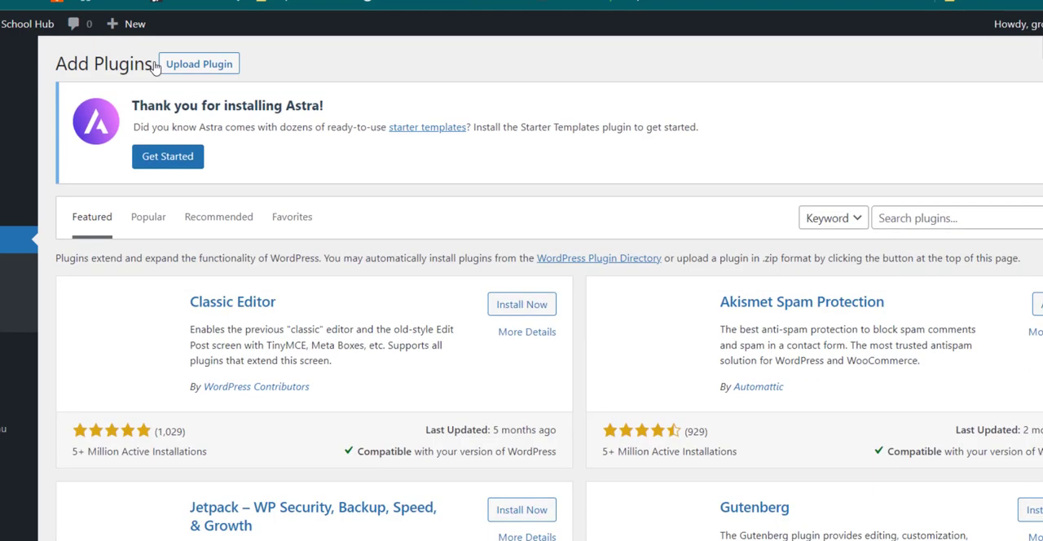
Step: Look over the featured plugins and check the live homepage before returning to the page for adding plugins
scroll(390, 208, "down", 2)
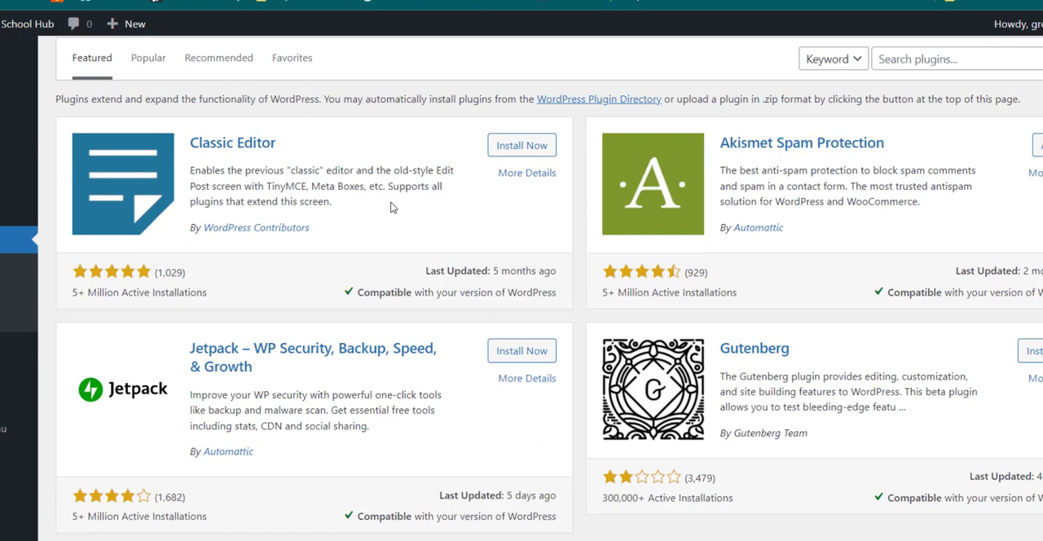
scroll(389, 208, "up", 1)
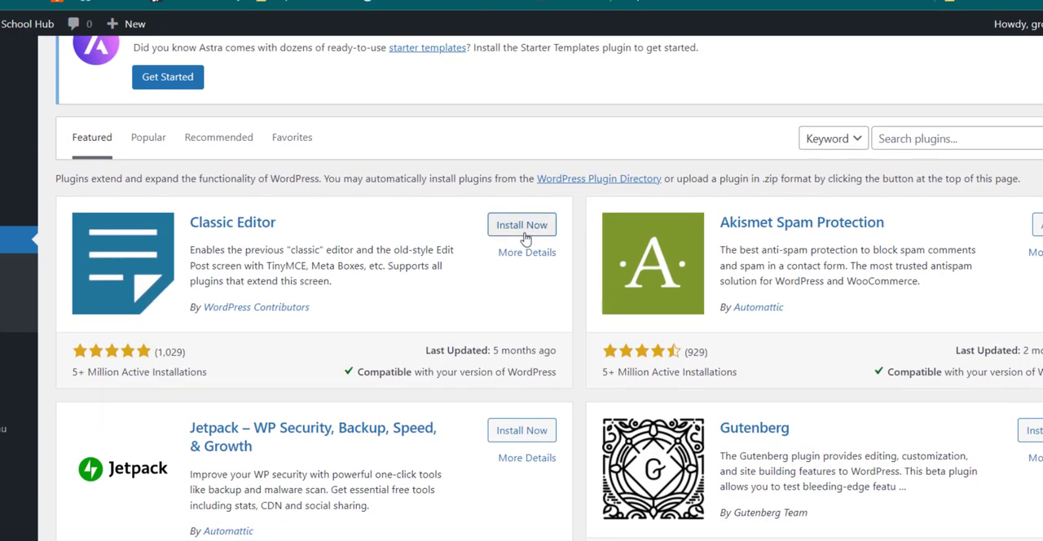
scroll(525, 238, "up", 1)
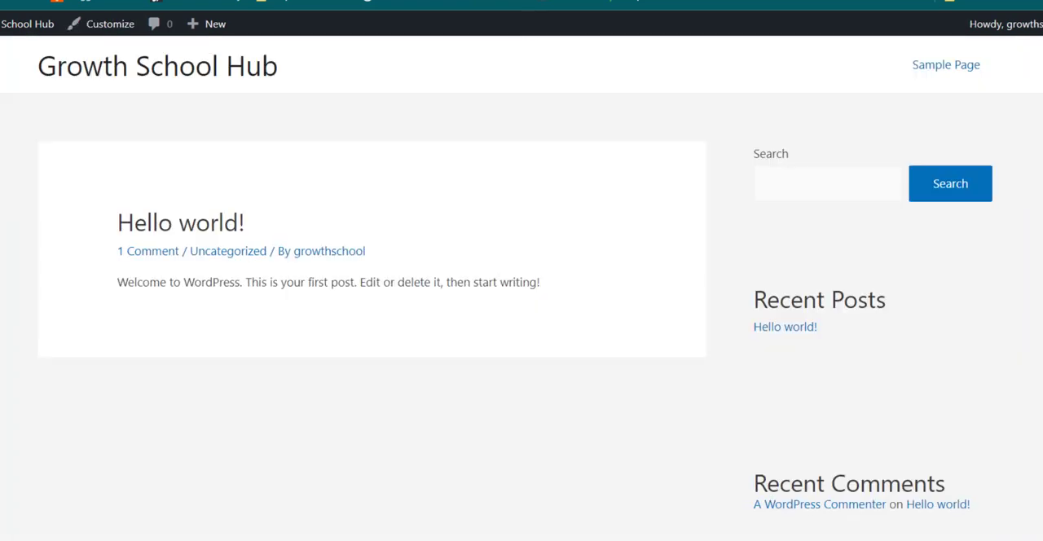
left_click(366, 4)
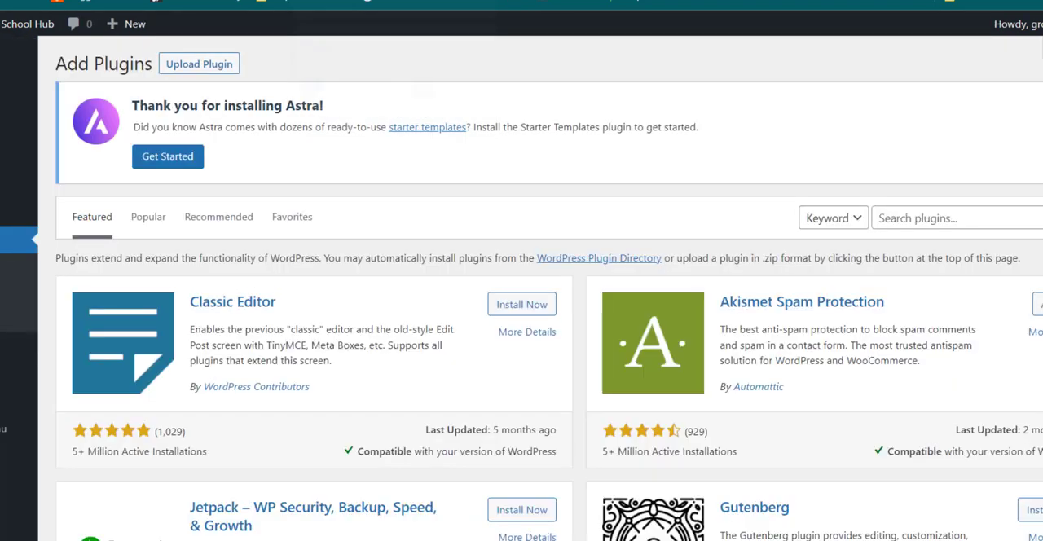
Step: Search the plugin directory for "elementor", and install and activate the Elementor Website Builder plugin
left_click(891, 218)
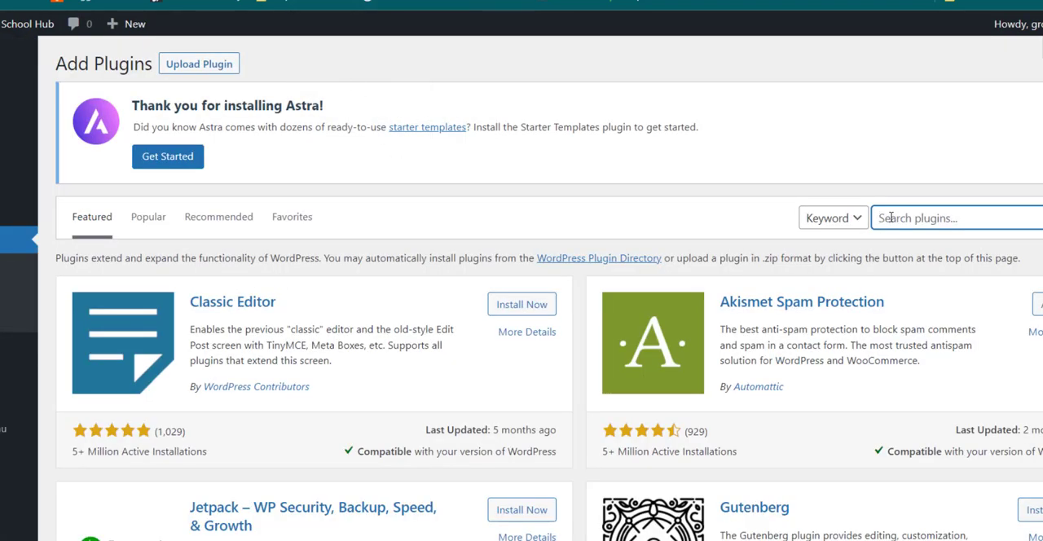
type("elemen")
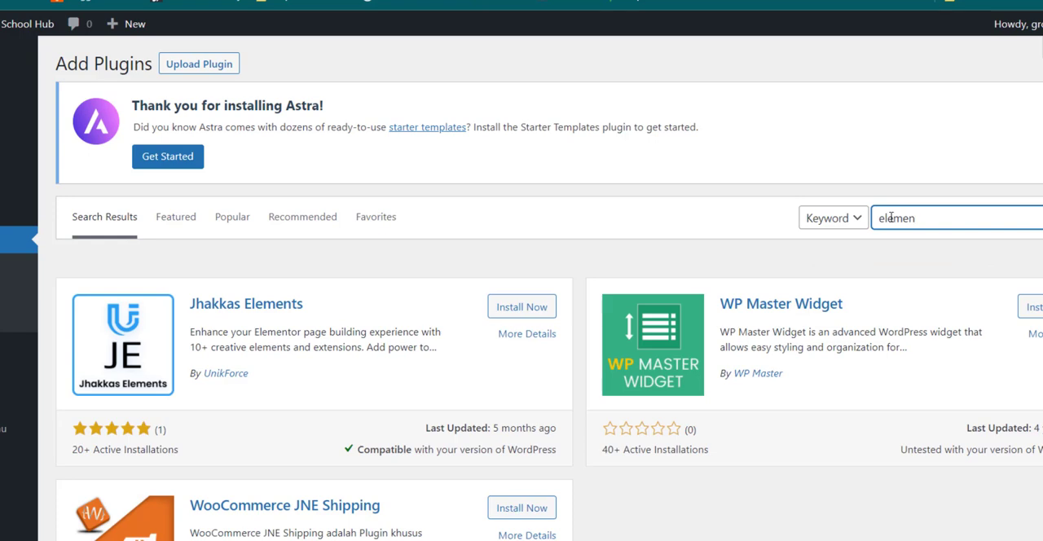
type("o")
key("BackSpace")
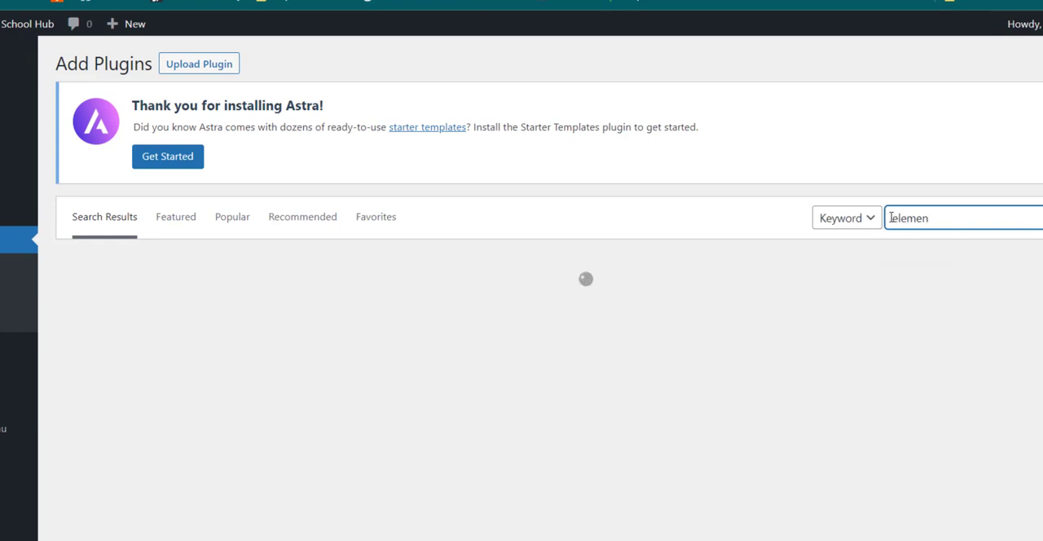
type("tor")
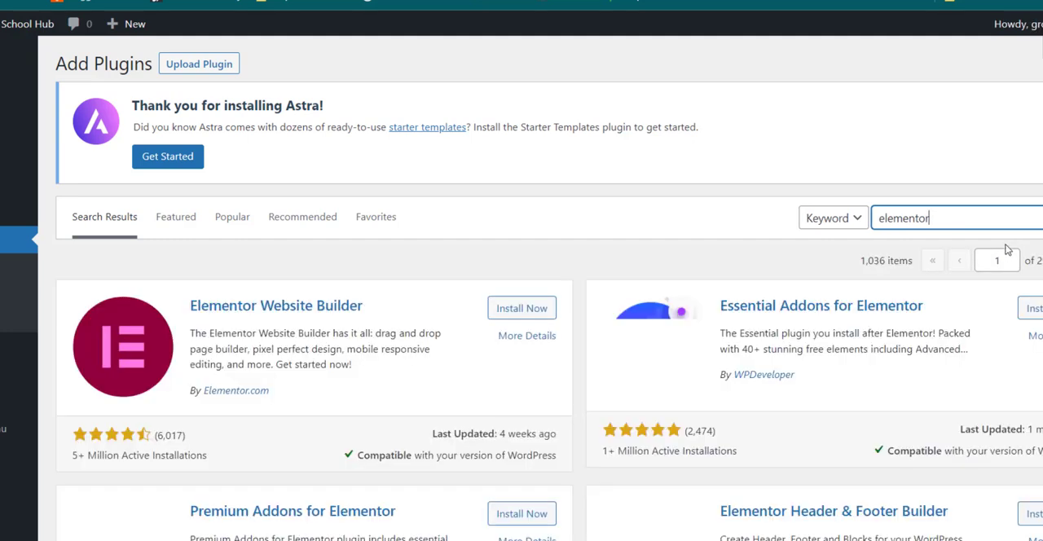
left_click(512, 315)
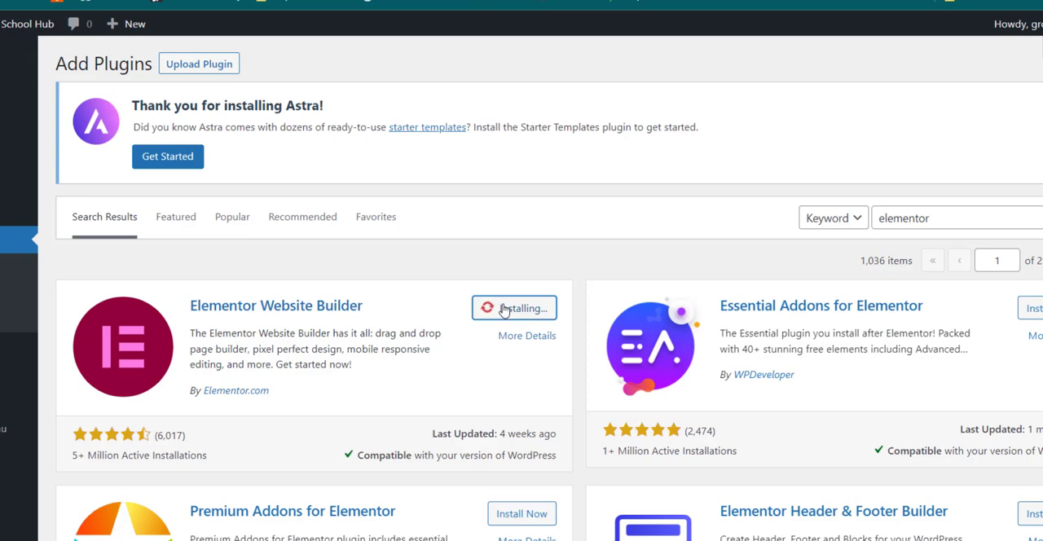
scroll(505, 309, "down", 1)
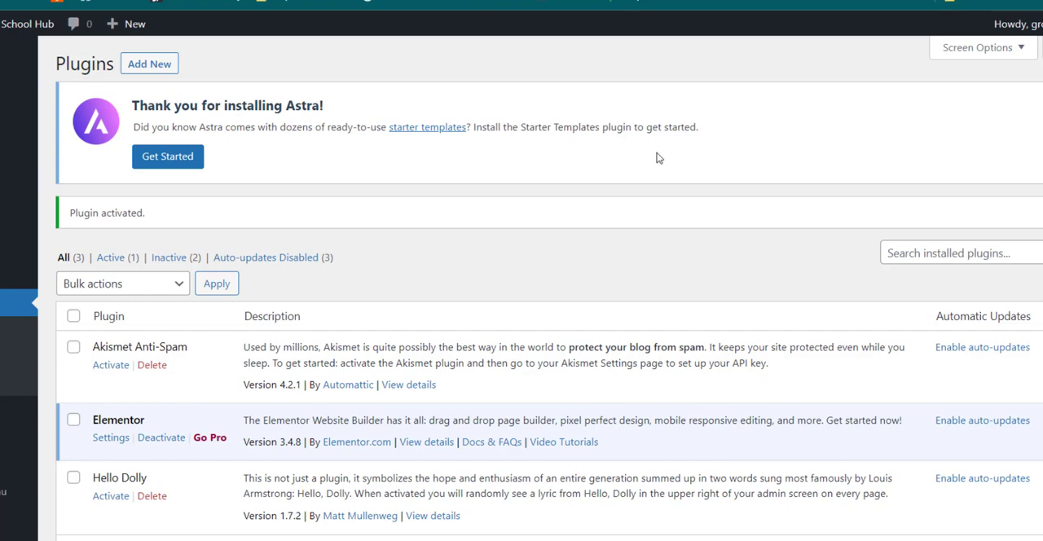
Step: Open Astra's starter templates website from the notice and return to the installed plugins list
left_click(419, 135)
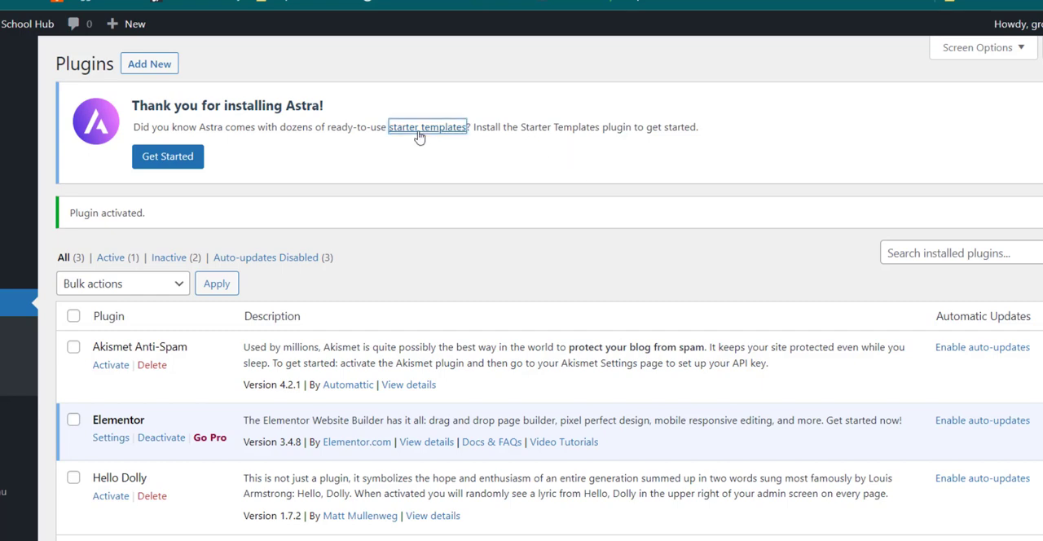
left_click(420, 138)
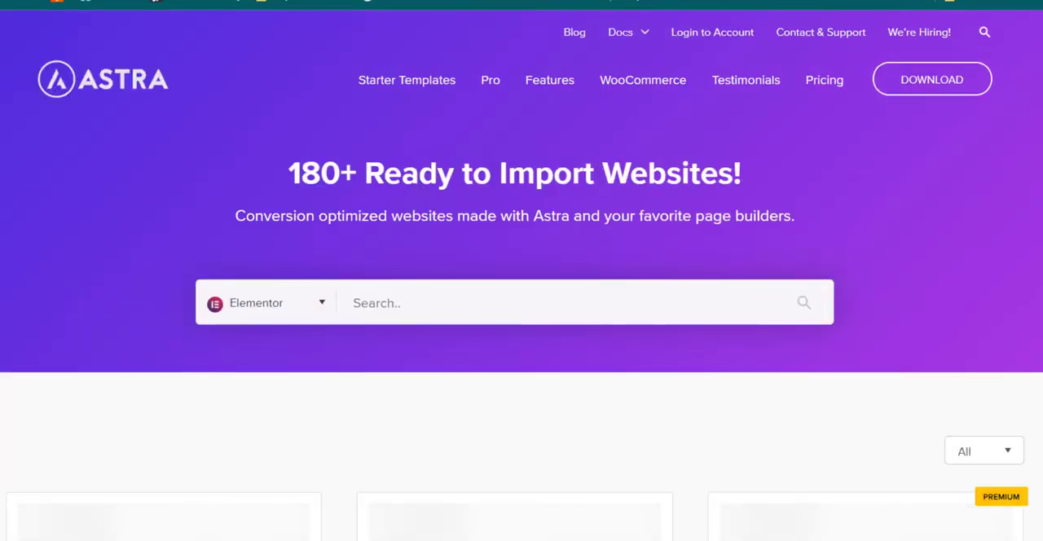
left_click(123, 1)
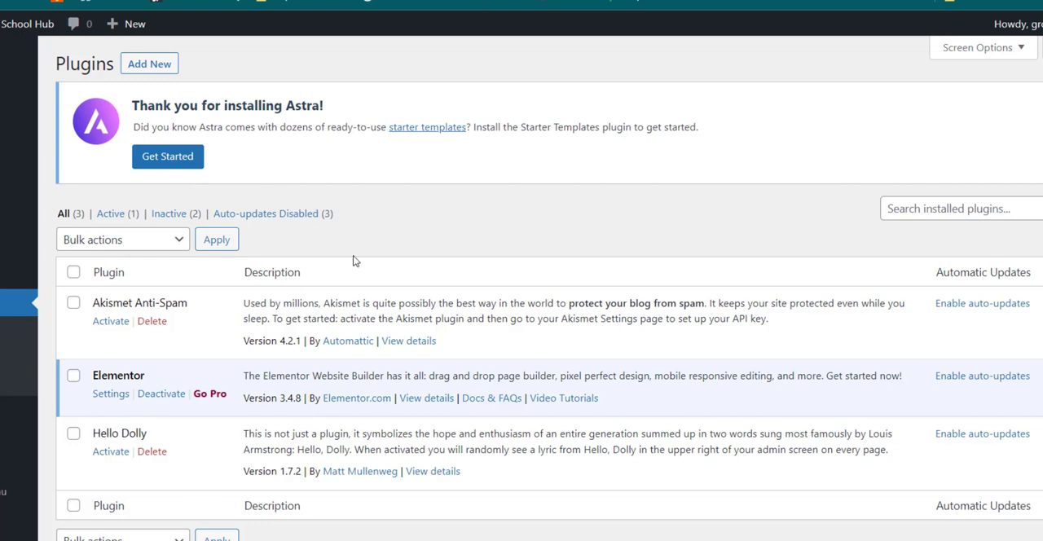
Step: Search the plugin directory for "starter template", and install and activate the Starter Templates plugin by Brainstorm Force
scroll(355, 259, "down", 1)
scroll(212, 167, "up", 1)
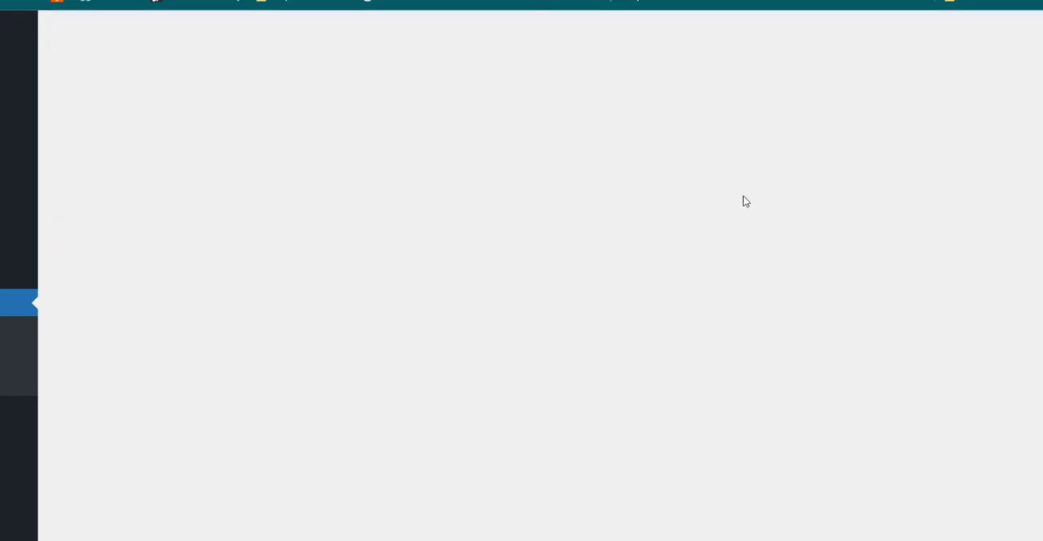
scroll(855, 259, "down", 3)
scroll(855, 259, "up", 3)
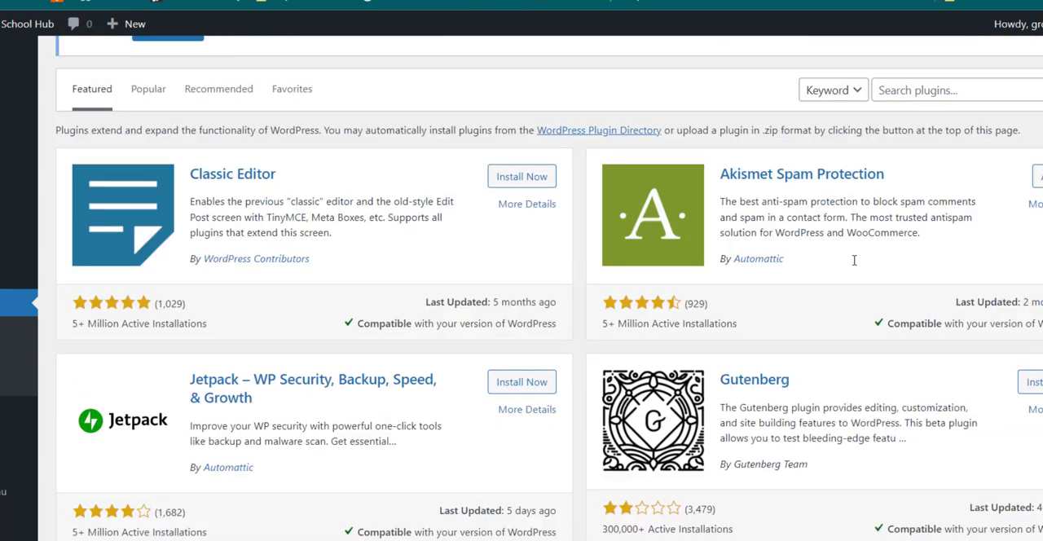
left_click(903, 217)
type("s")
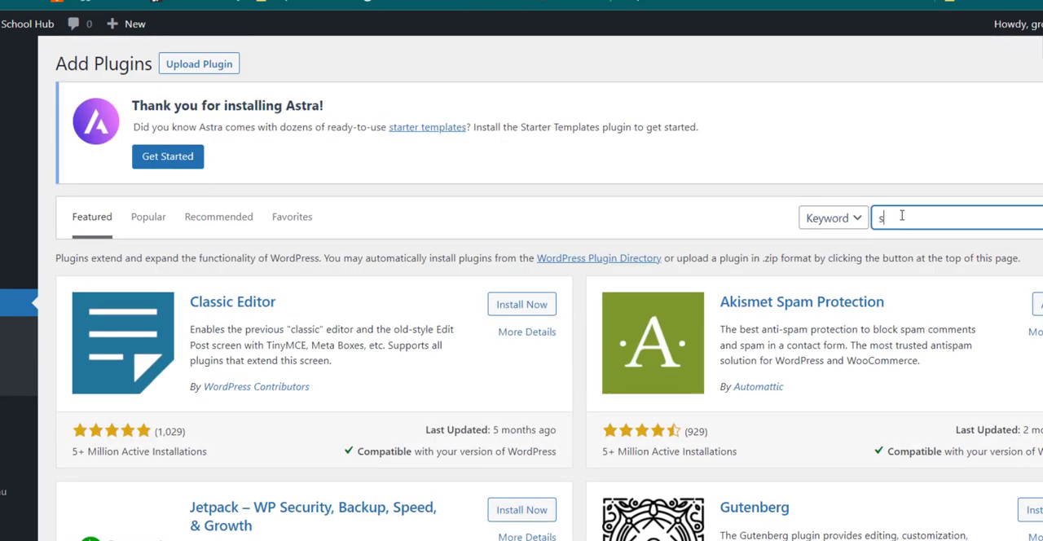
type("tarter template")
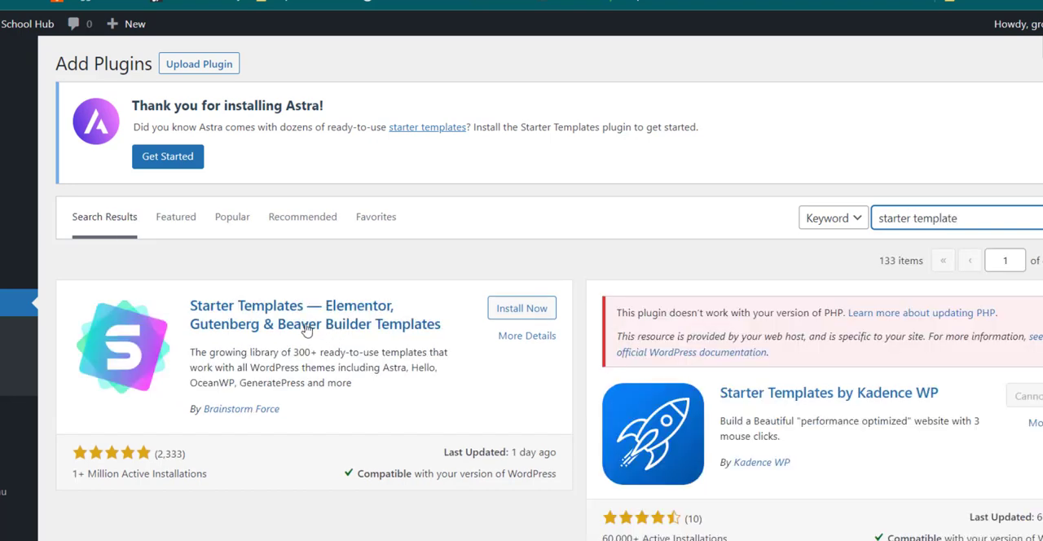
left_click(535, 316)
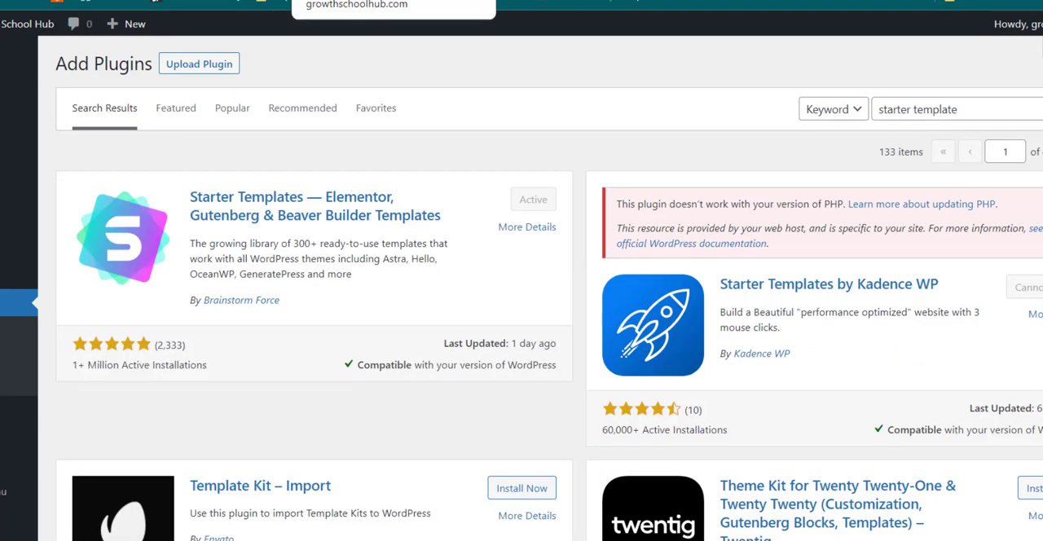
Step: Reload the WordPress dashboard and look over its Elementor Overview and the available appearance and settings options
left_click(367, 1)
key("ctrl+Tab")
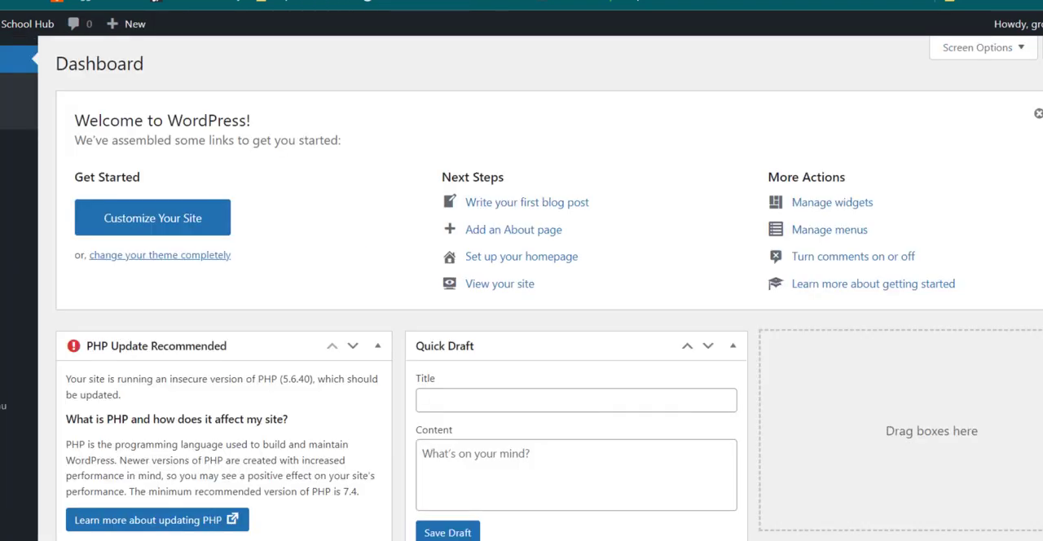
key("F5")
scroll(130, 366, "down", 8)
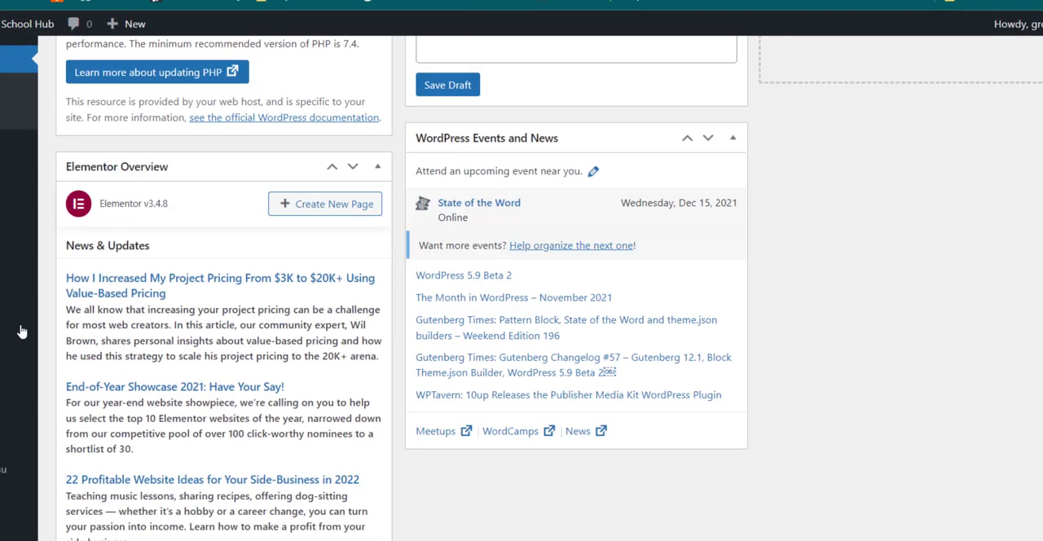
mouse_move(12, 337)
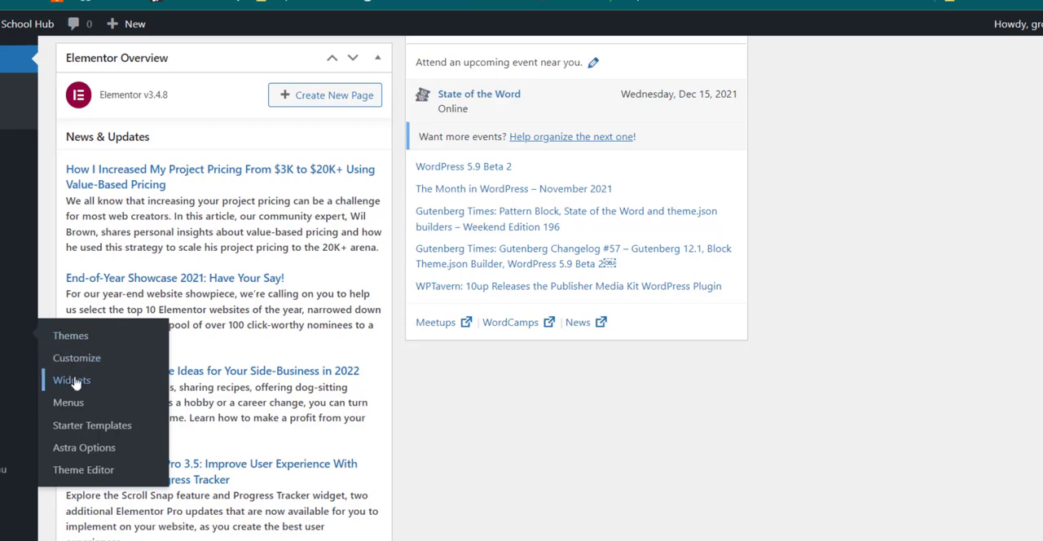
mouse_move(16, 362)
mouse_move(16, 397)
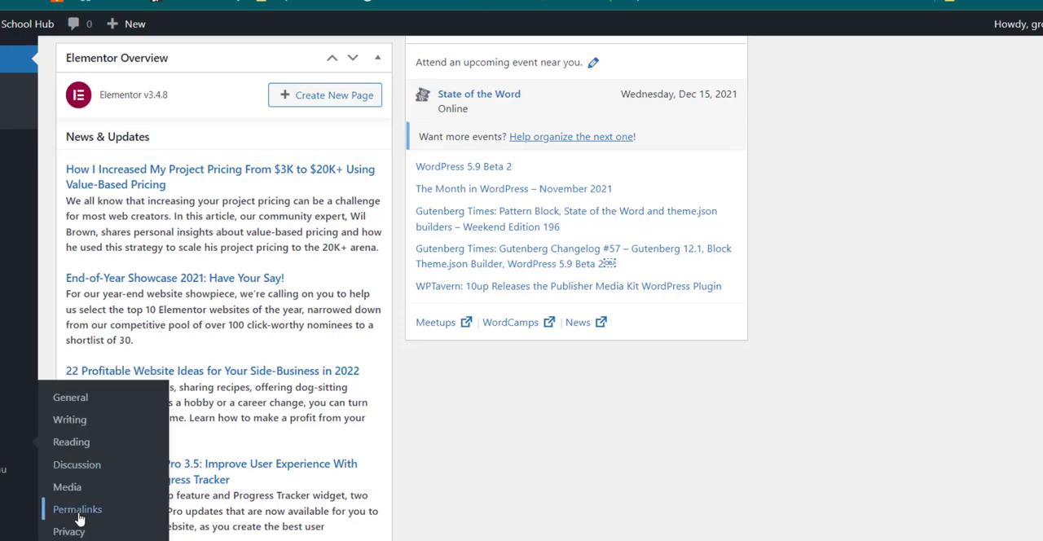
Step: Open the General Settings and review the site title, addresses, language, timezone and date and time formats
left_click(72, 401)
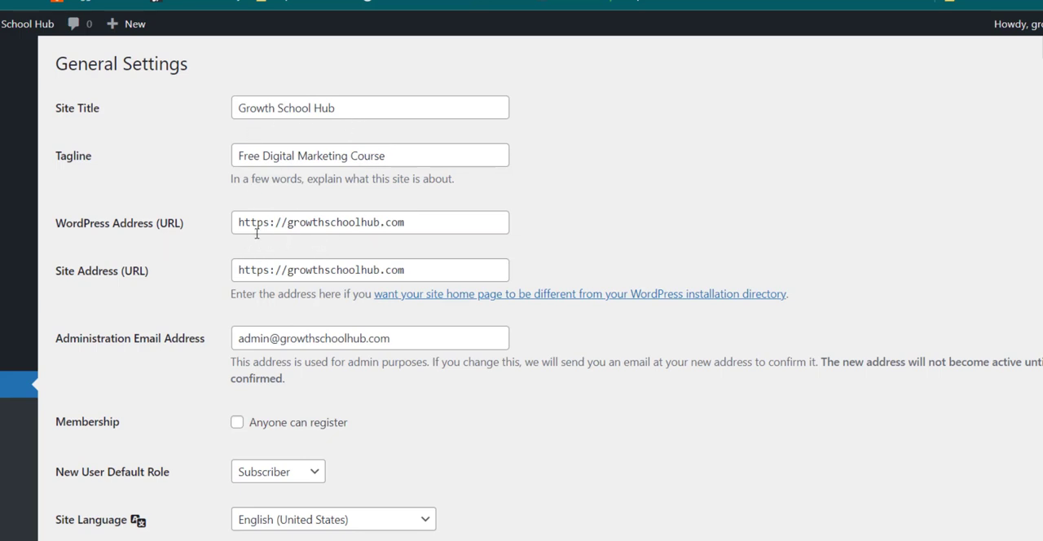
scroll(318, 275, "down", 3)
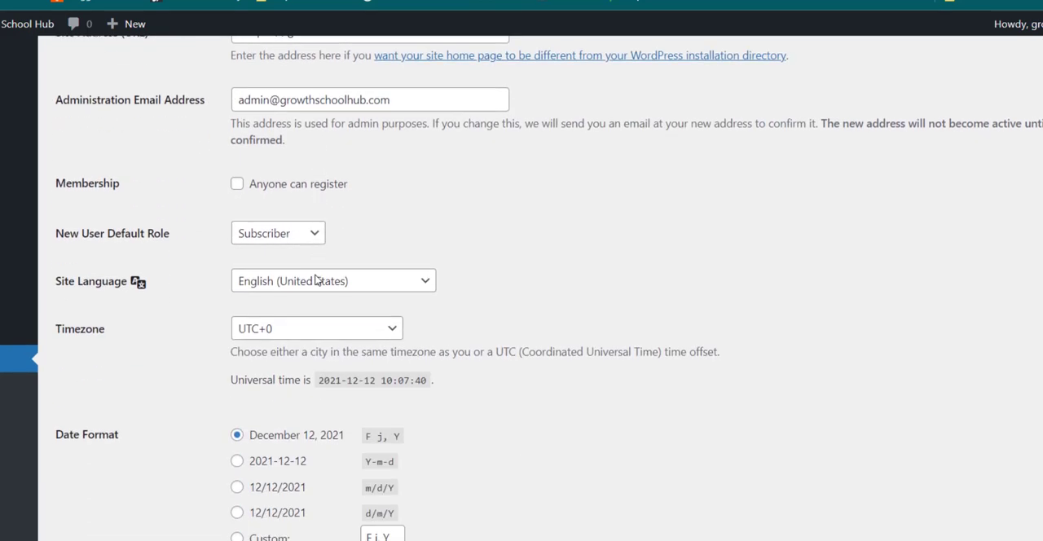
scroll(273, 282, "down", 2)
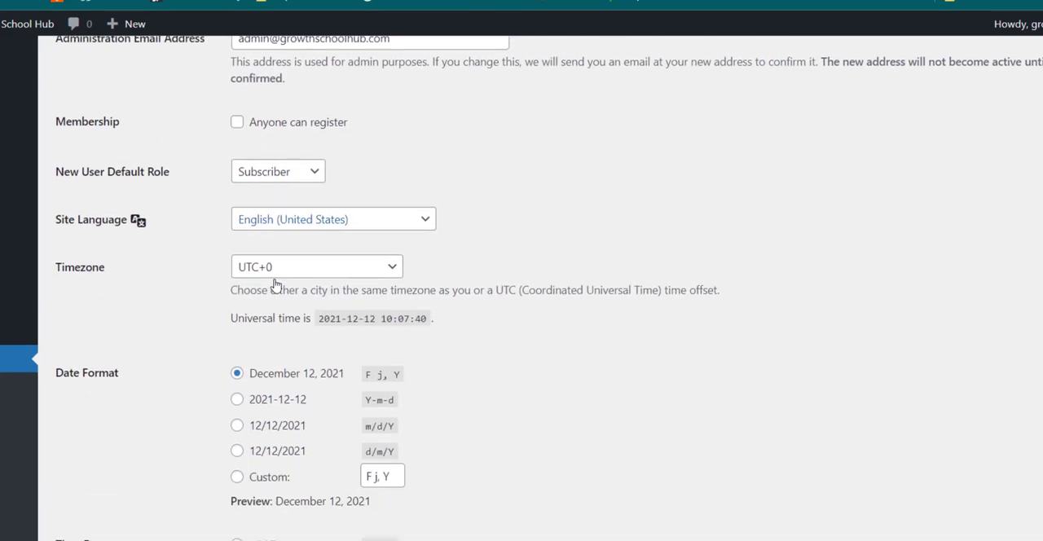
scroll(276, 285, "down", 4)
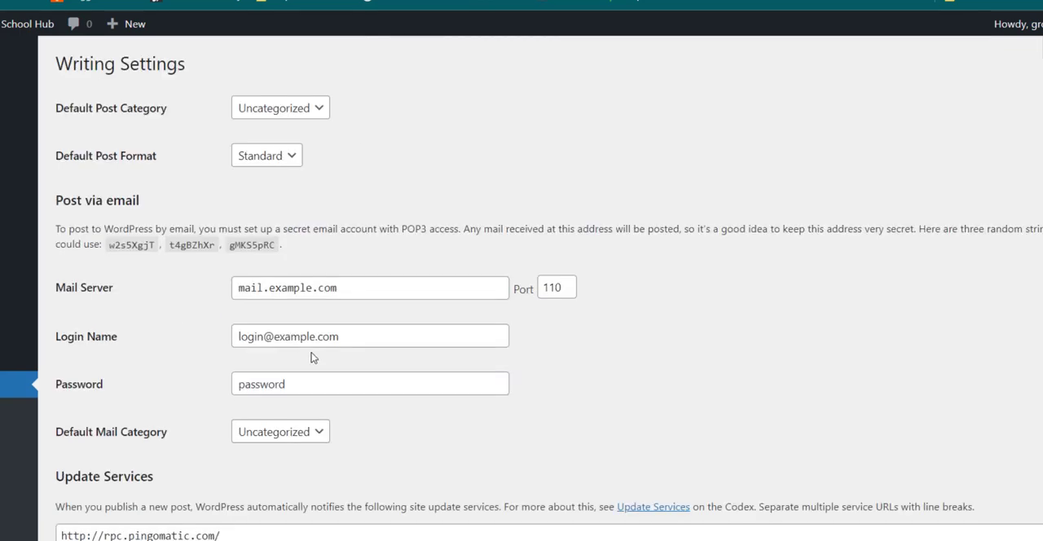
Step: Review the Writing Settings for post format and mail, and the Reading Settings for homepage display and search engine visibility
scroll(313, 357, "down", 2)
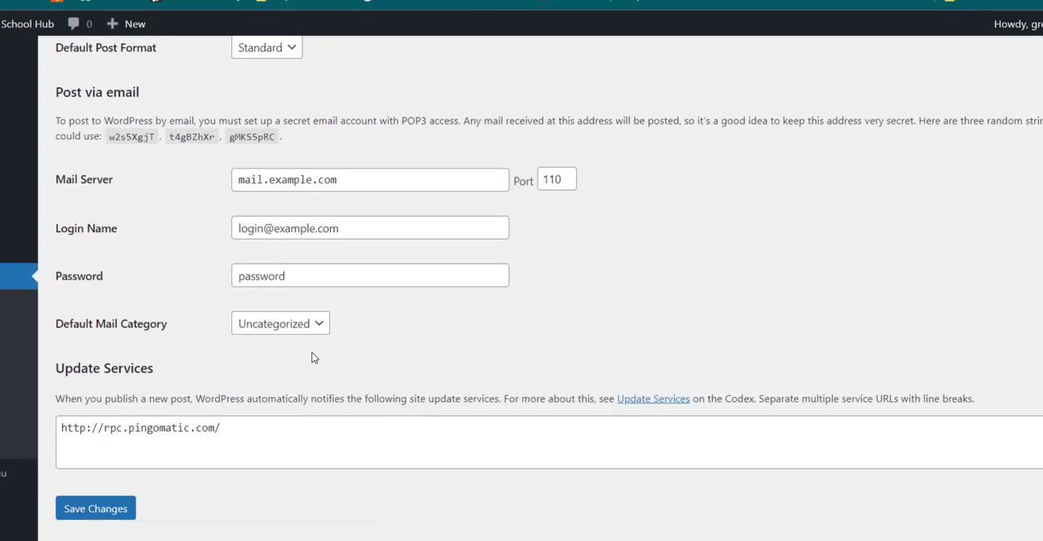
scroll(314, 357, "up", 2)
scroll(314, 357, "down", 2)
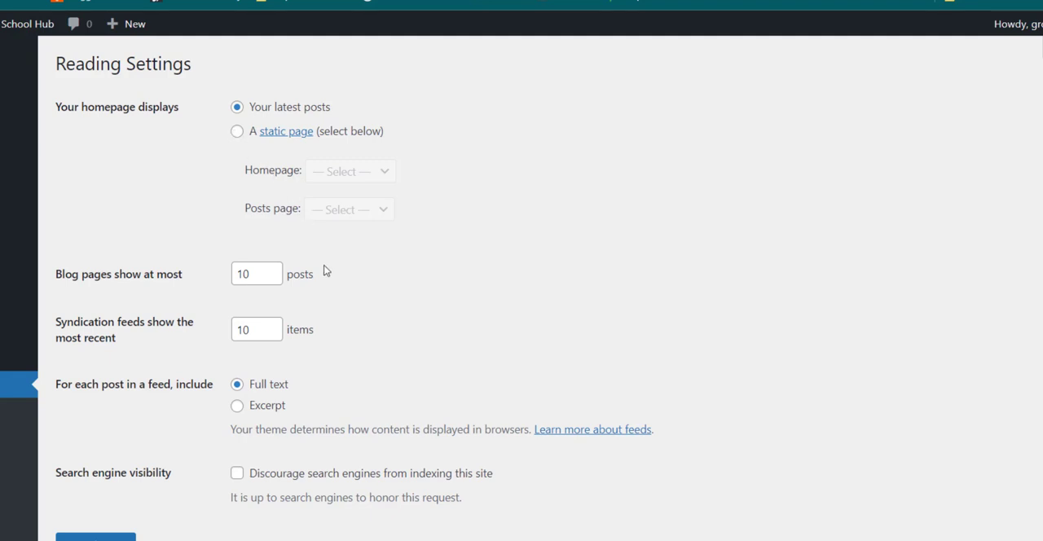
scroll(325, 271, "down", 1)
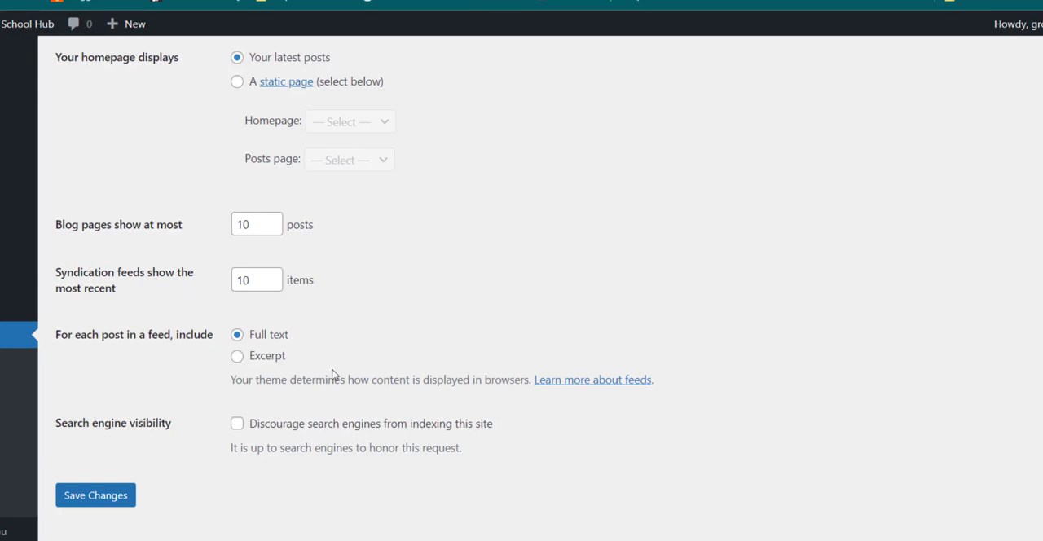
Step: Review the Permalink Settings and choose the Post name URL structure for the site
scroll(368, 347, "down", 2)
scroll(370, 350, "up", 1)
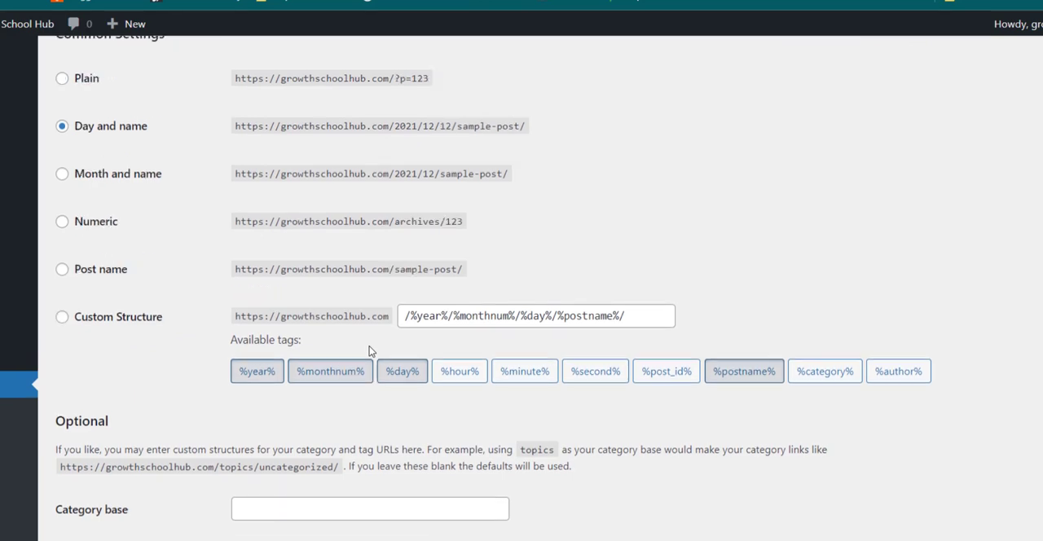
scroll(370, 321, "up", 1)
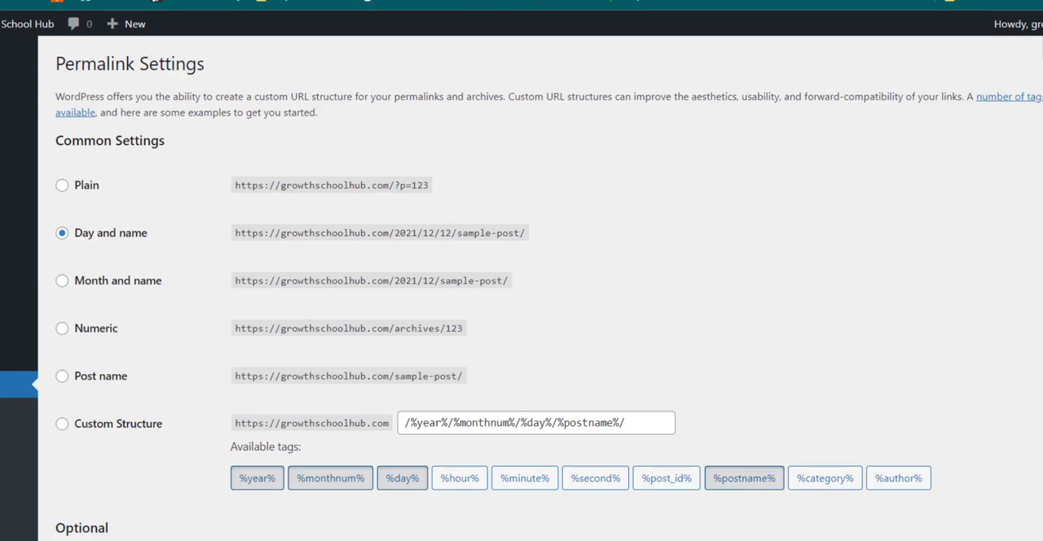
scroll(313, 335, "down", 3)
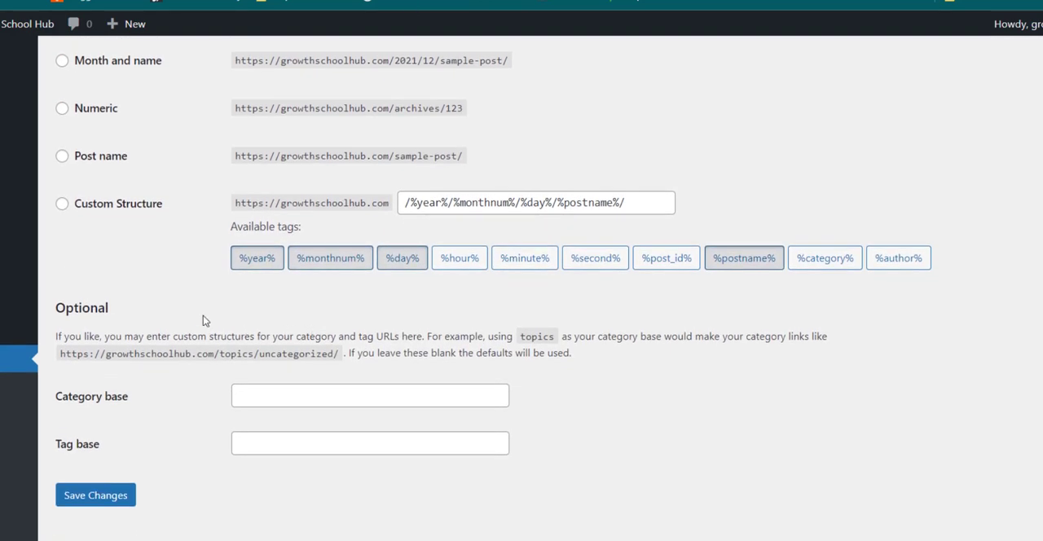
scroll(203, 315, "up", 2)
scroll(189, 305, "down", 1)
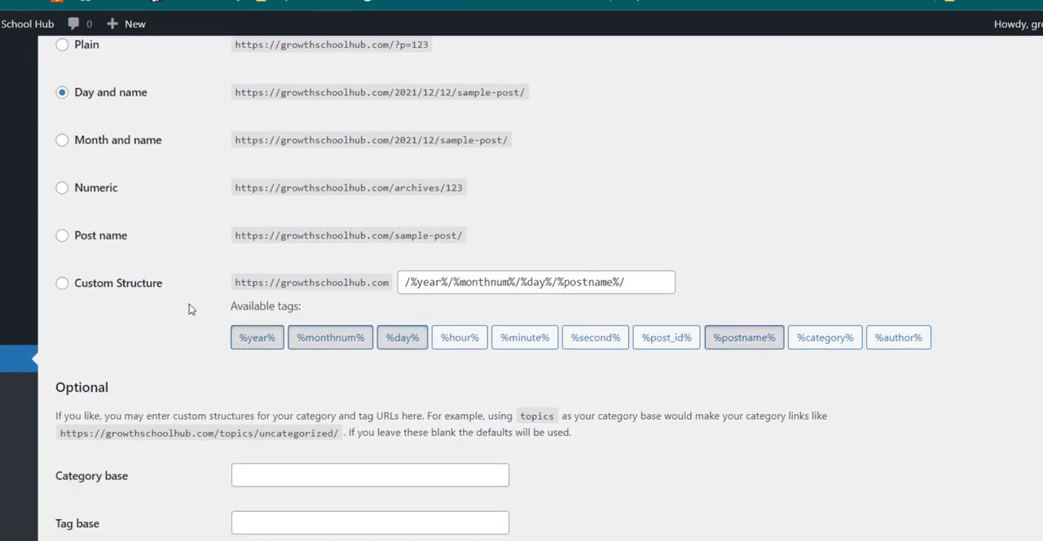
scroll(127, 217, "up", 1)
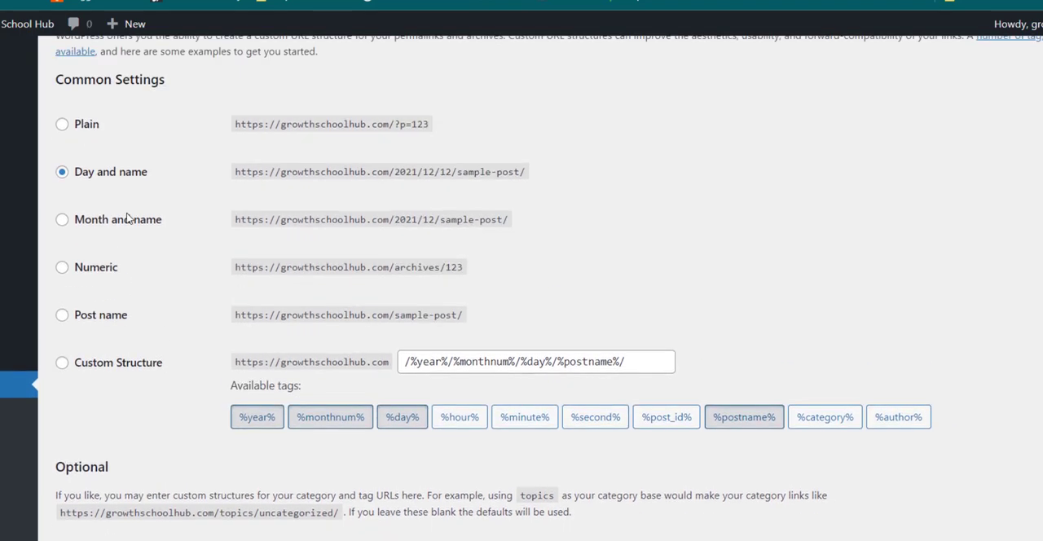
left_click(65, 317)
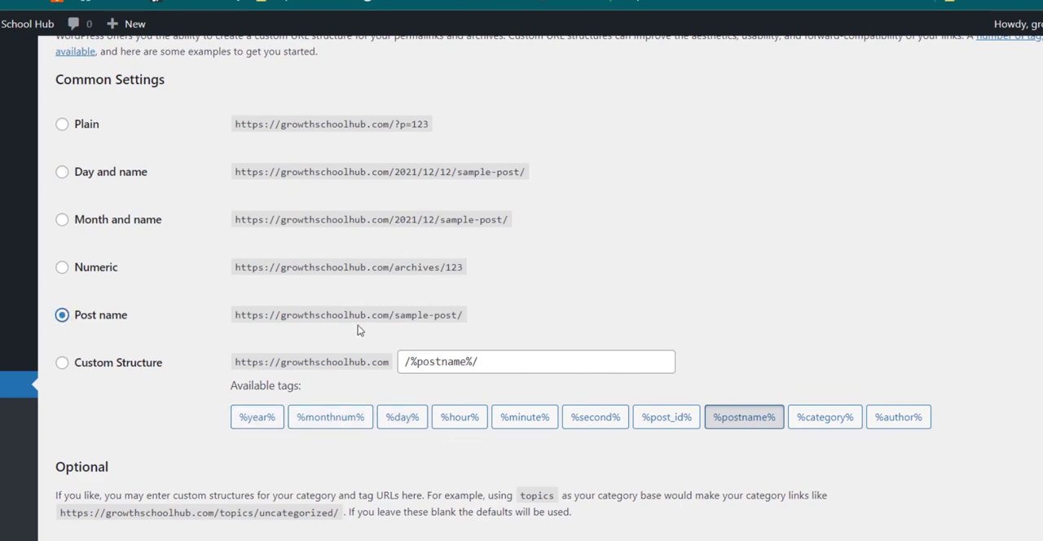
Step: Keep Post name as the permalink structure and save the Permalink Settings
scroll(505, 321, "down", 2)
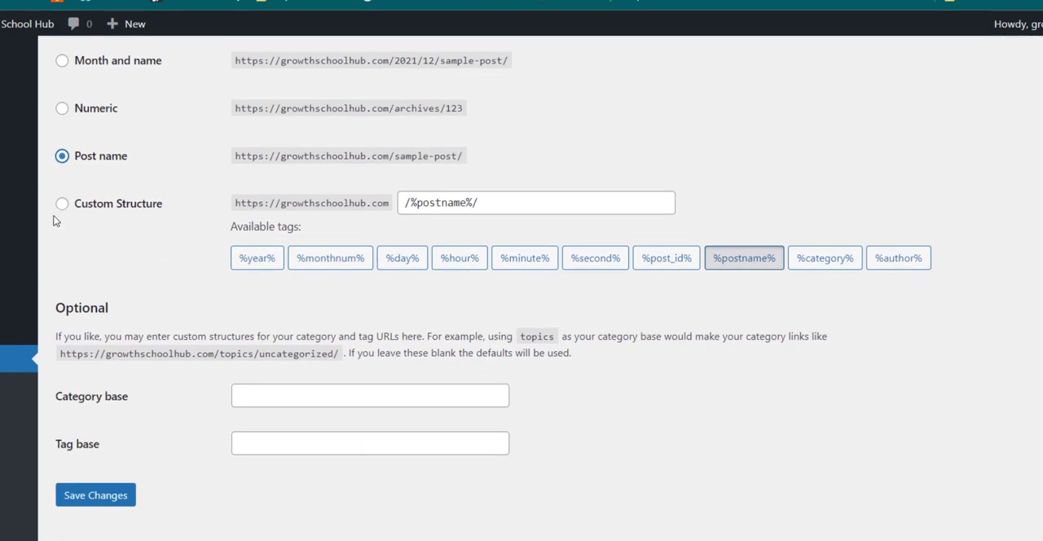
left_click(62, 206)
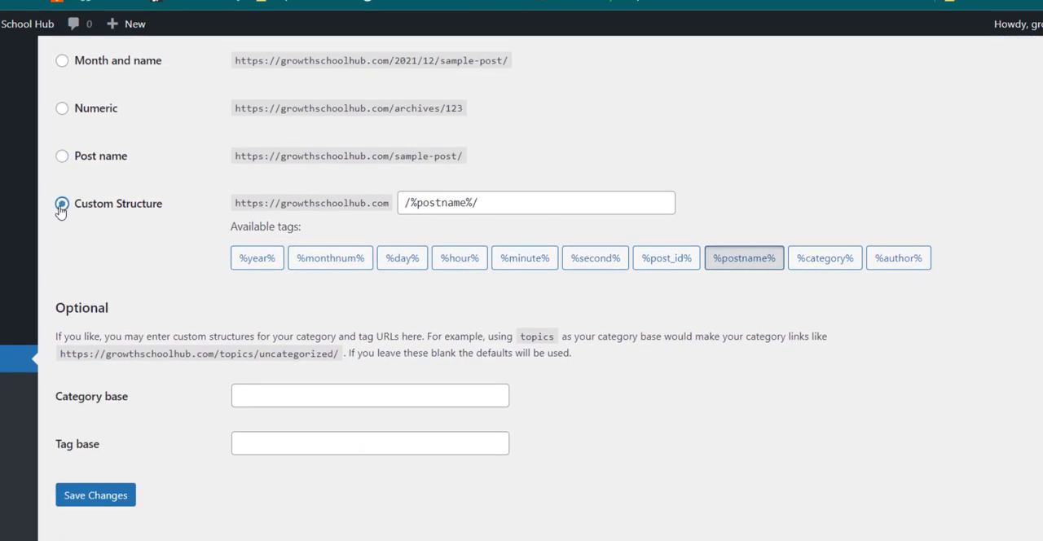
left_click(62, 156)
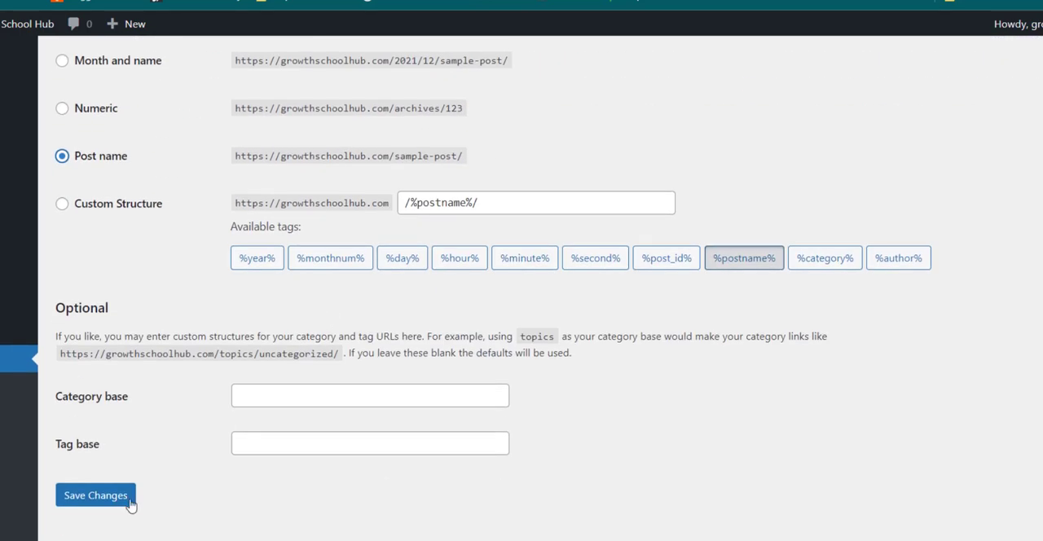
left_click(131, 504)
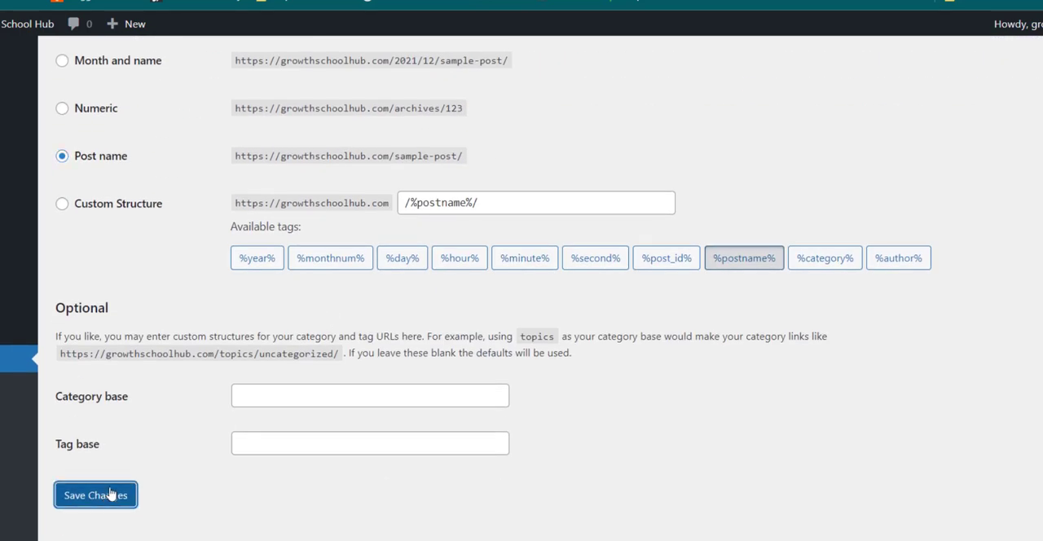
scroll(299, 386, "down", 4)
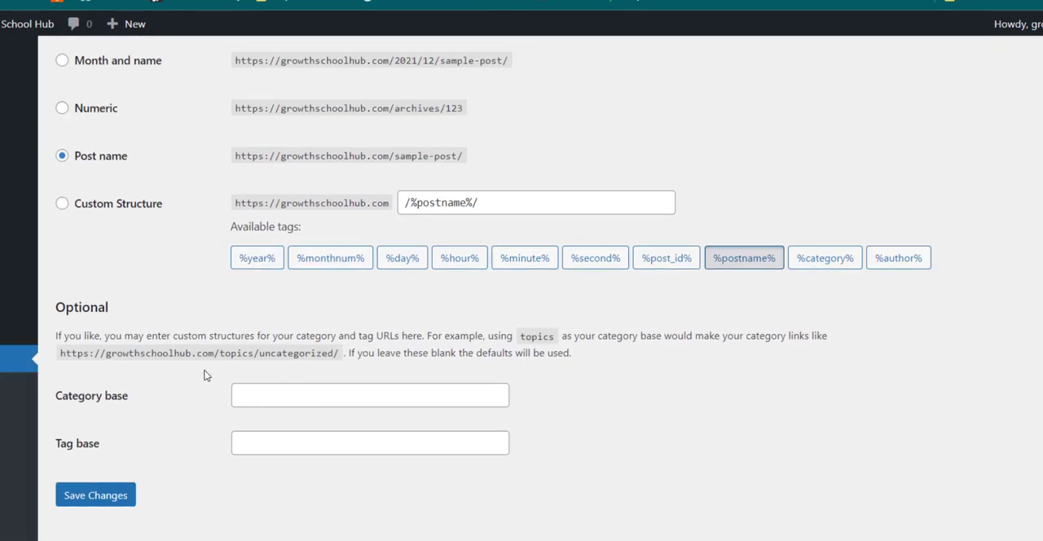
scroll(522, 285, "up", 1)
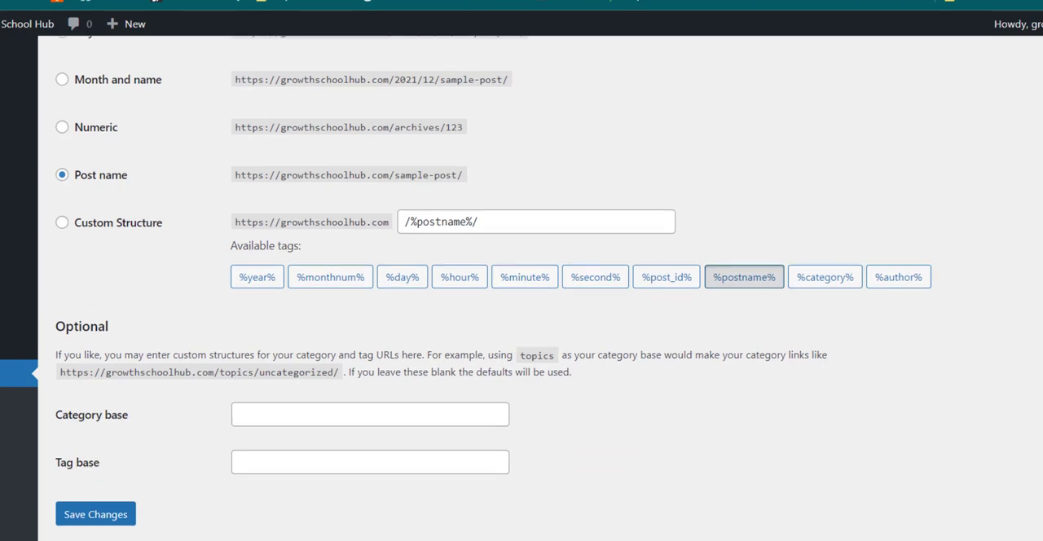
scroll(521, 285, "up", 2)
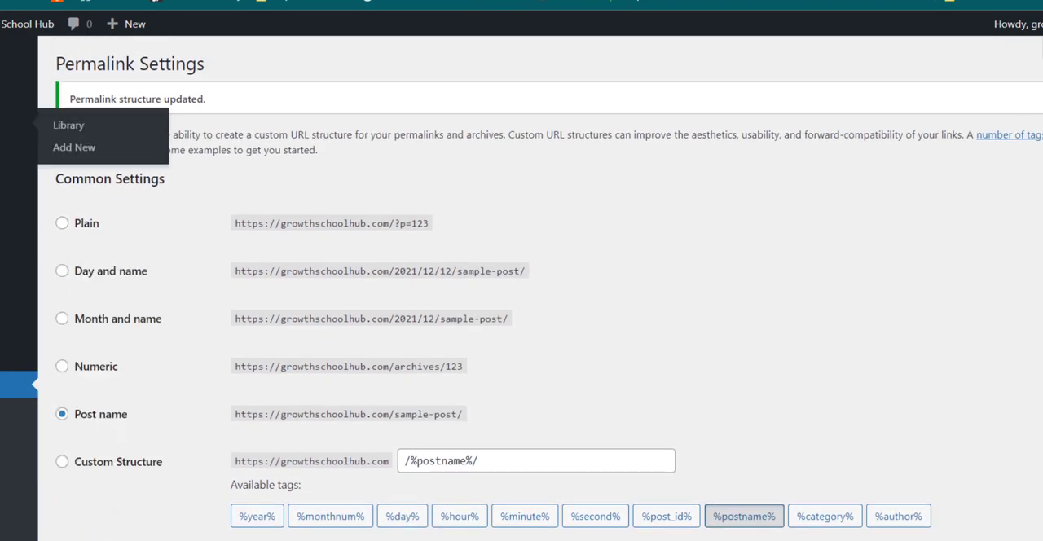
Step: Add a new page, dismiss the block editor welcome guide and title the page "Home"
mouse_move(16, 150)
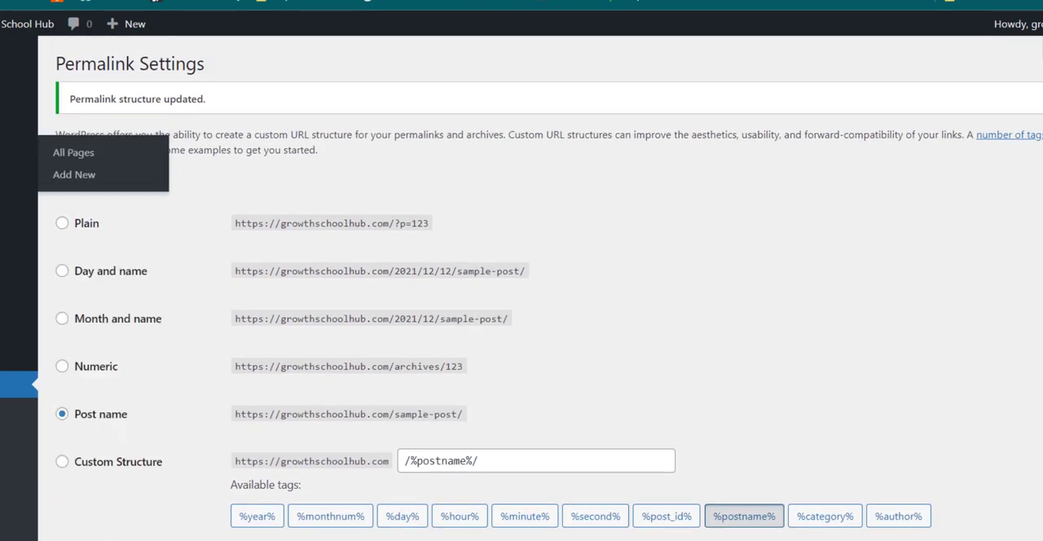
left_click(73, 177)
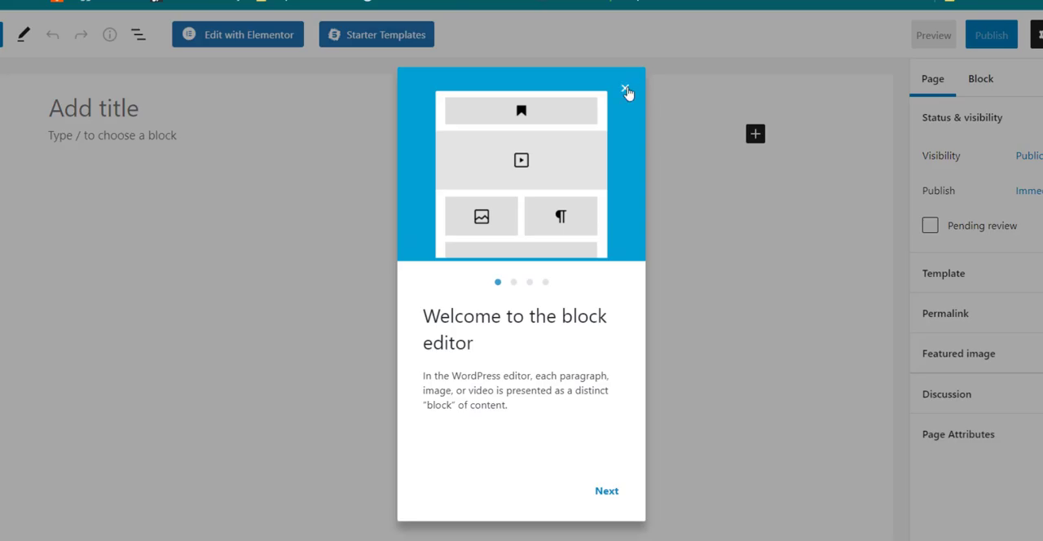
left_click(625, 90)
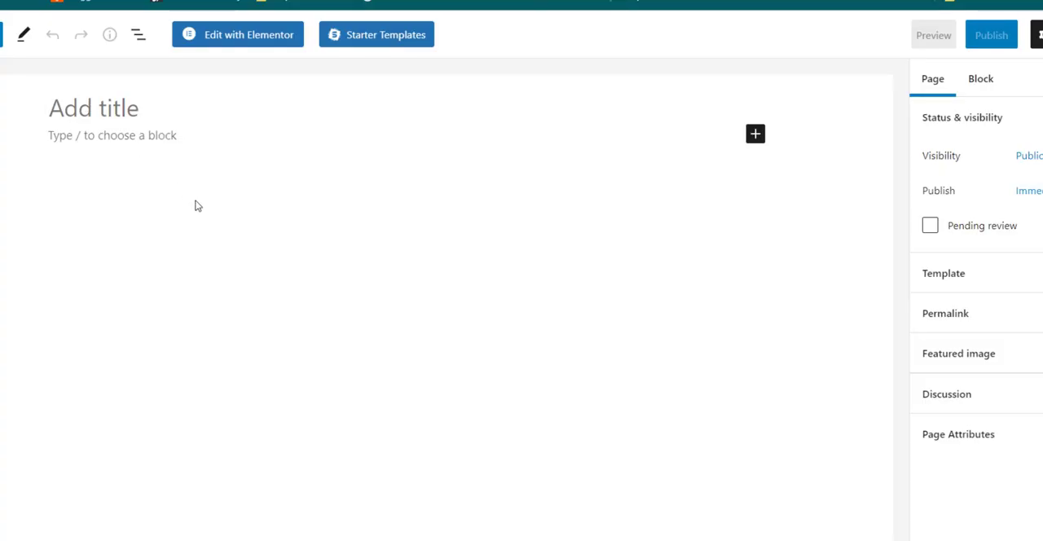
type("Home")
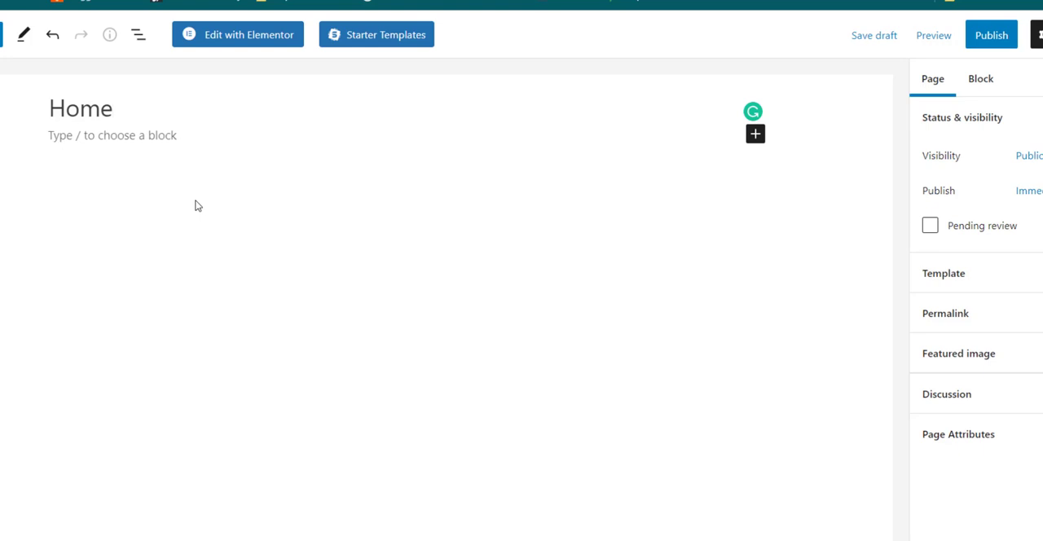
Step: Examine the Home page's URL slug and its other page settings, including visibility, featured image and discussion
left_click(996, 315)
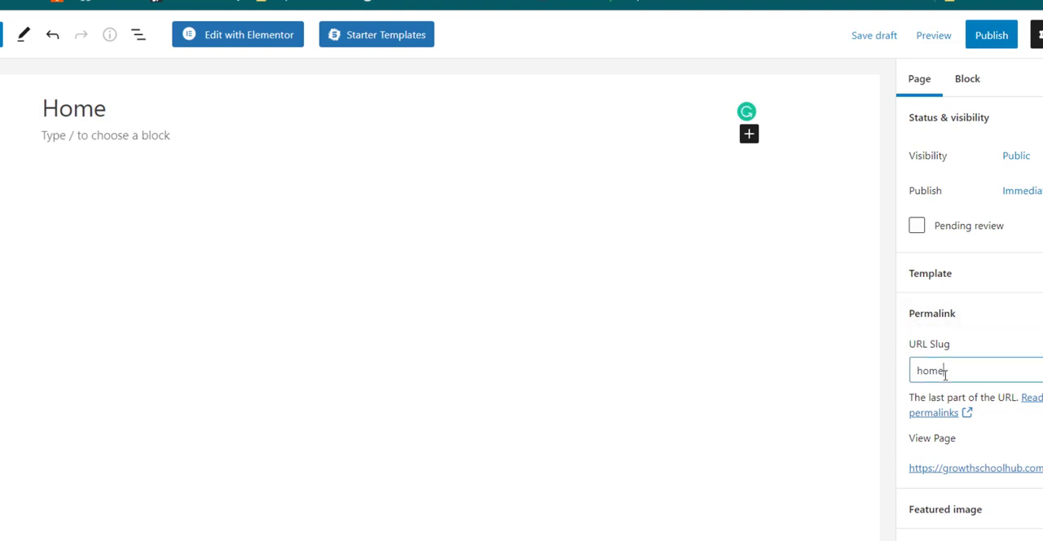
left_click_drag(946, 373, 915, 374)
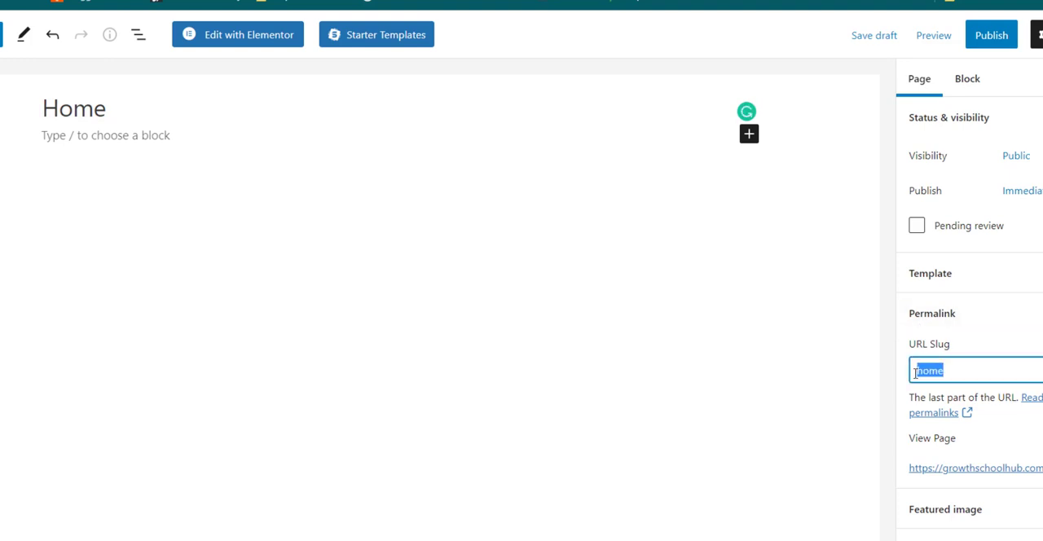
left_click(985, 337)
scroll(984, 337, "down", 1)
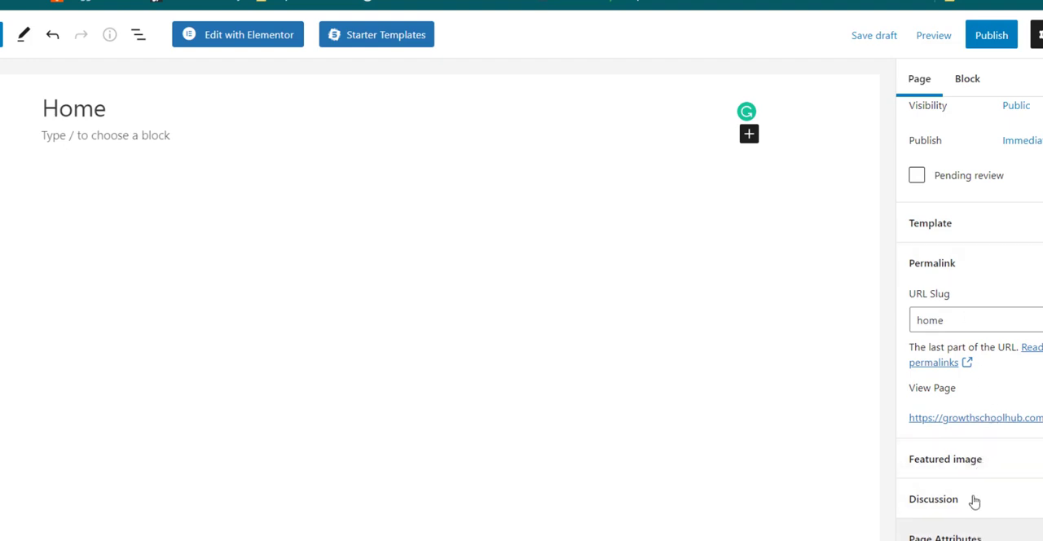
scroll(989, 326, "up", 1)
scroll(990, 329, "down", 1)
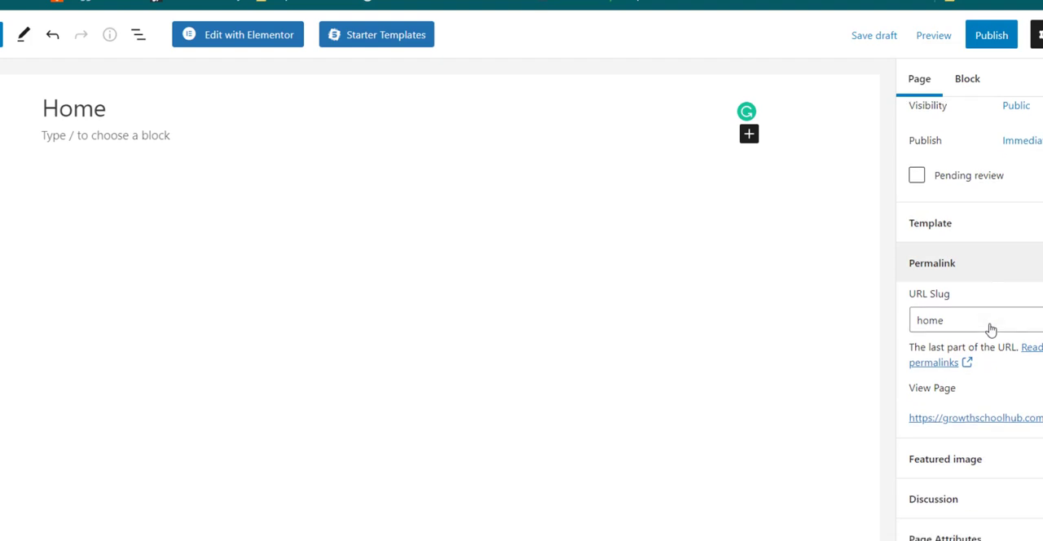
scroll(987, 326, "up", 1)
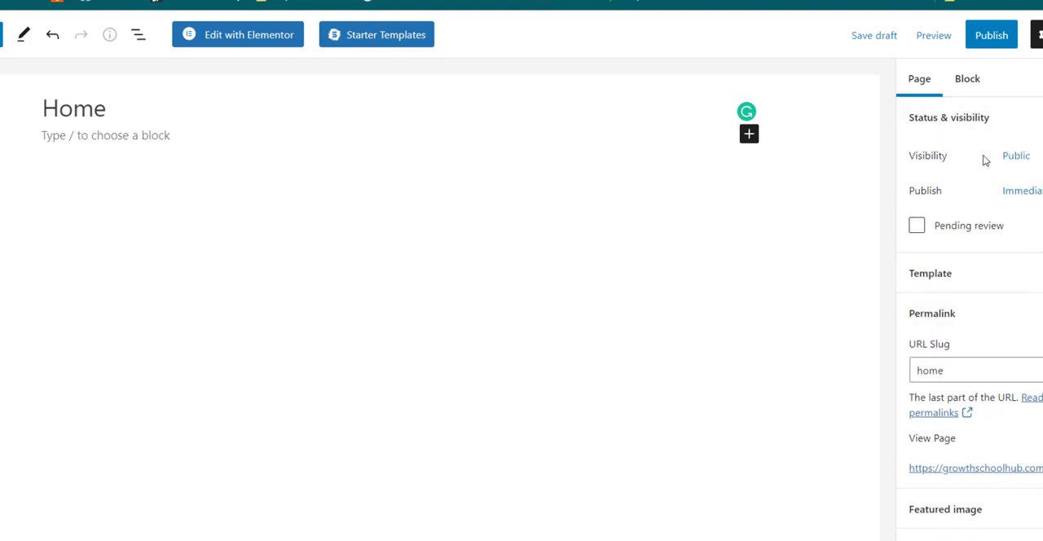
scroll(978, 334, "down", 1)
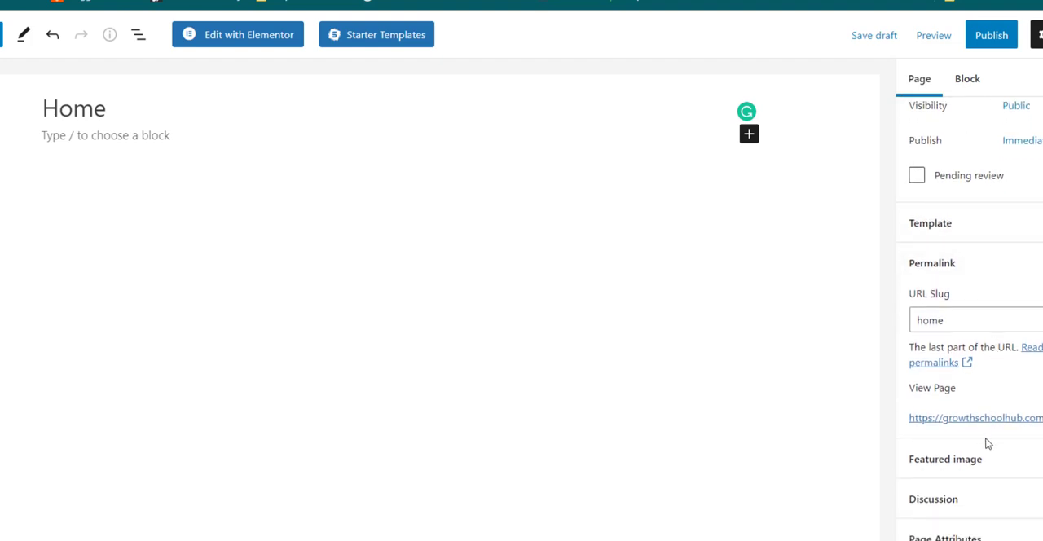
scroll(989, 334, "up", 1)
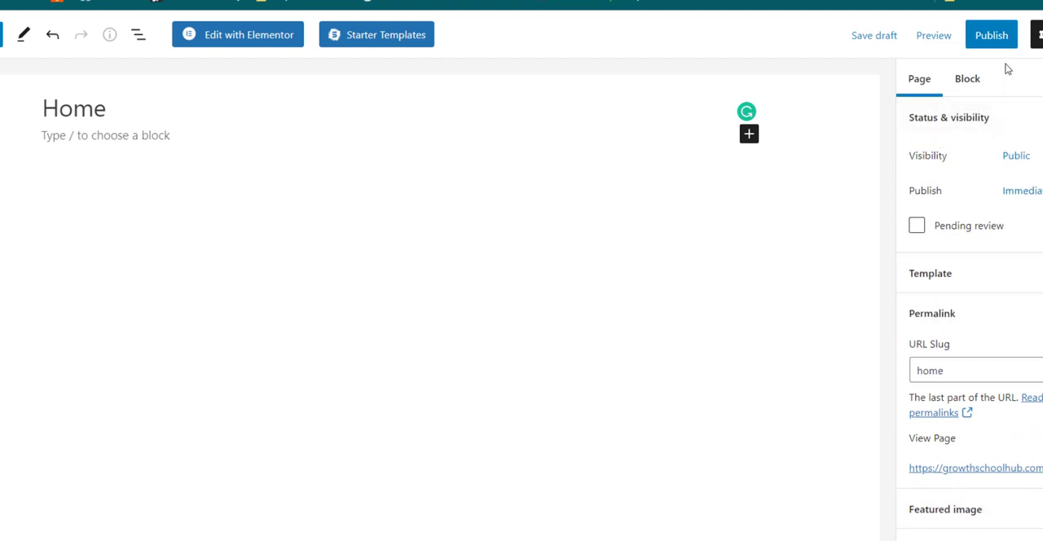
left_click(1038, 36)
left_click(1038, 36)
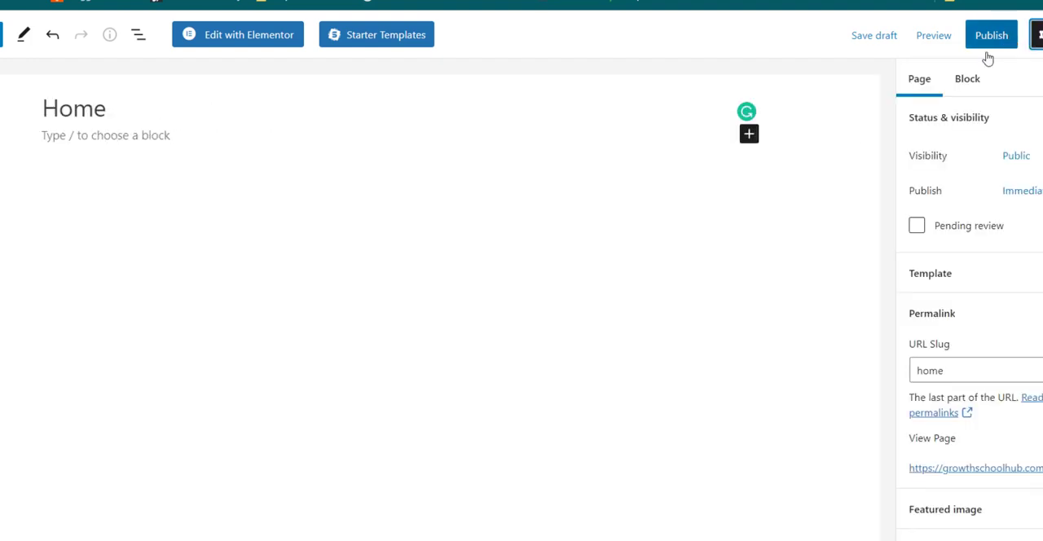
left_click(974, 79)
left_click(946, 82)
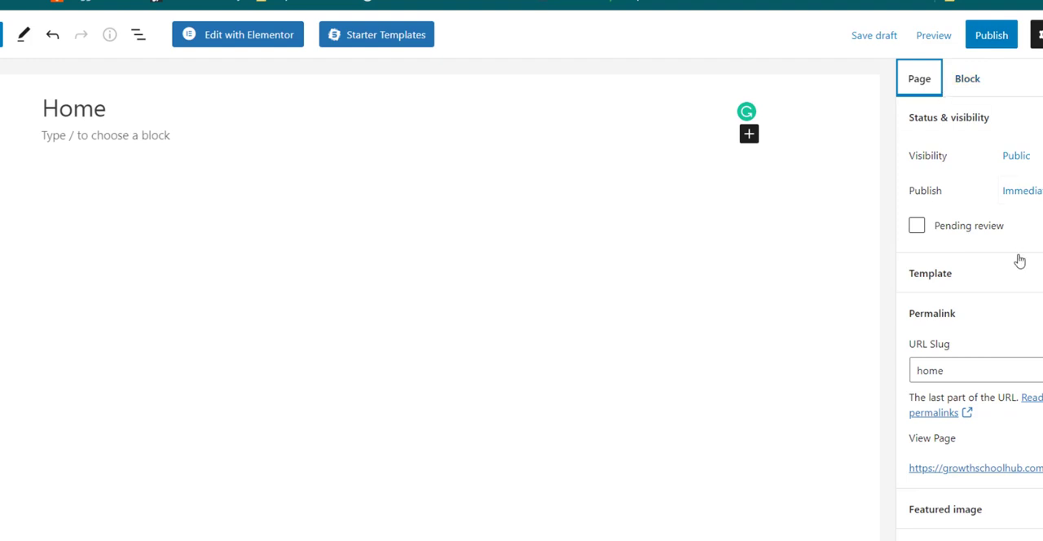
scroll(1018, 261, "down", 1)
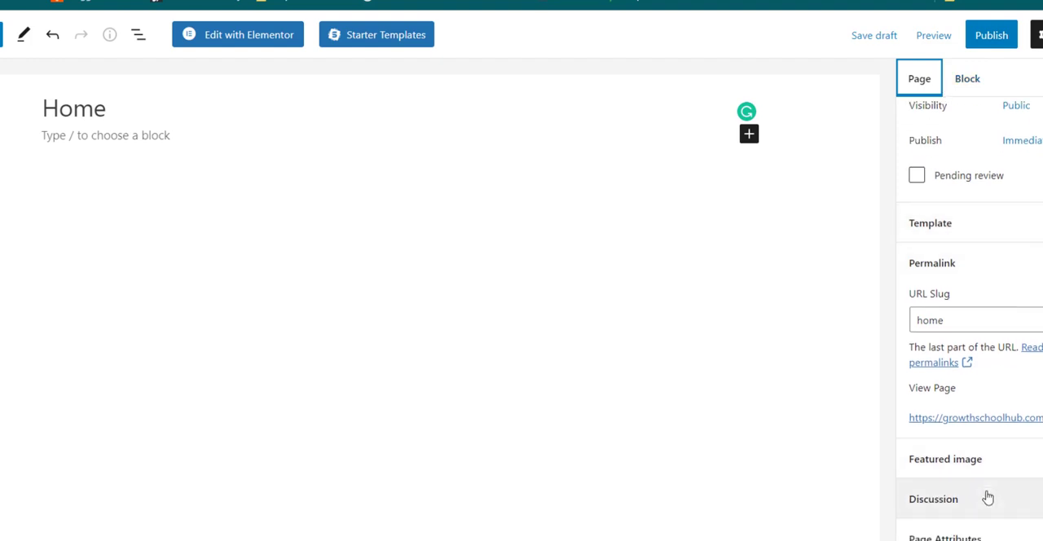
scroll(974, 343, "up", 1)
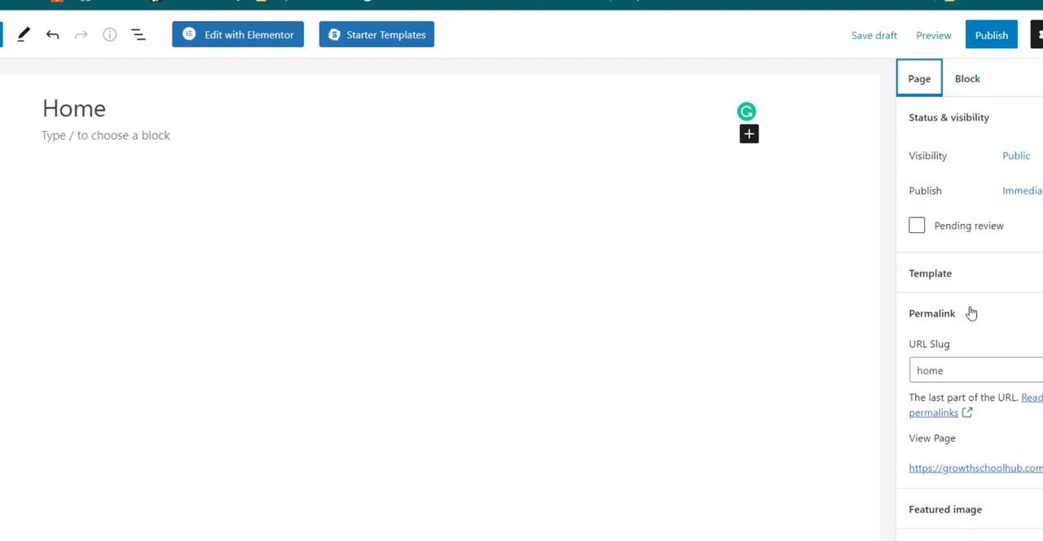
Step: Publish the Home page and view it on the site from the list of all pages
left_click(994, 38)
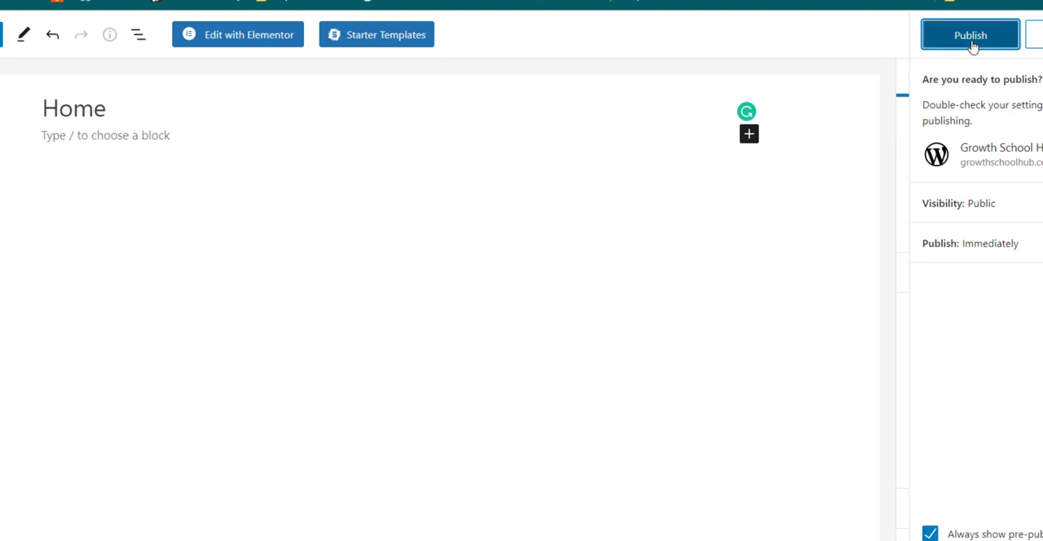
left_click(974, 42)
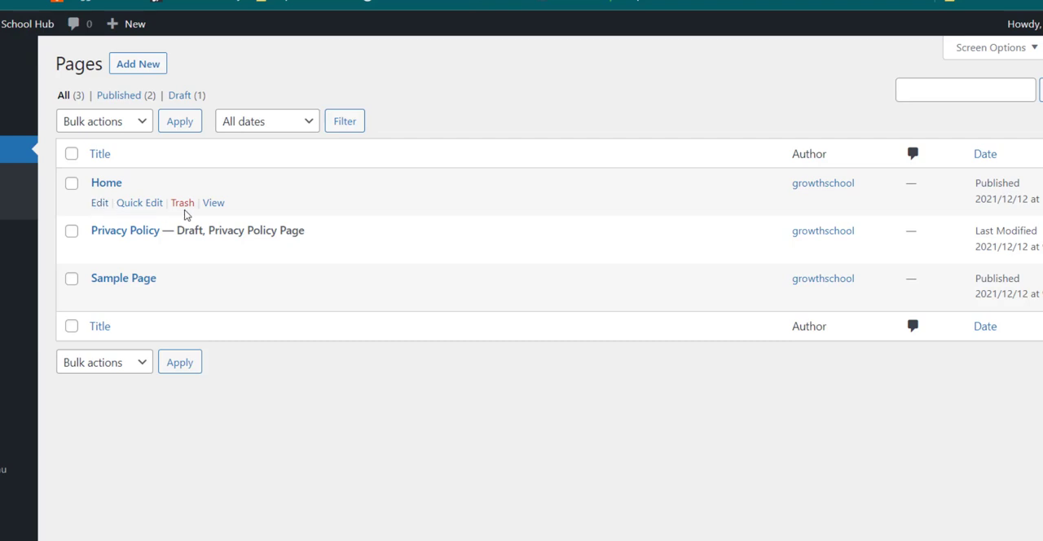
right_click(222, 206)
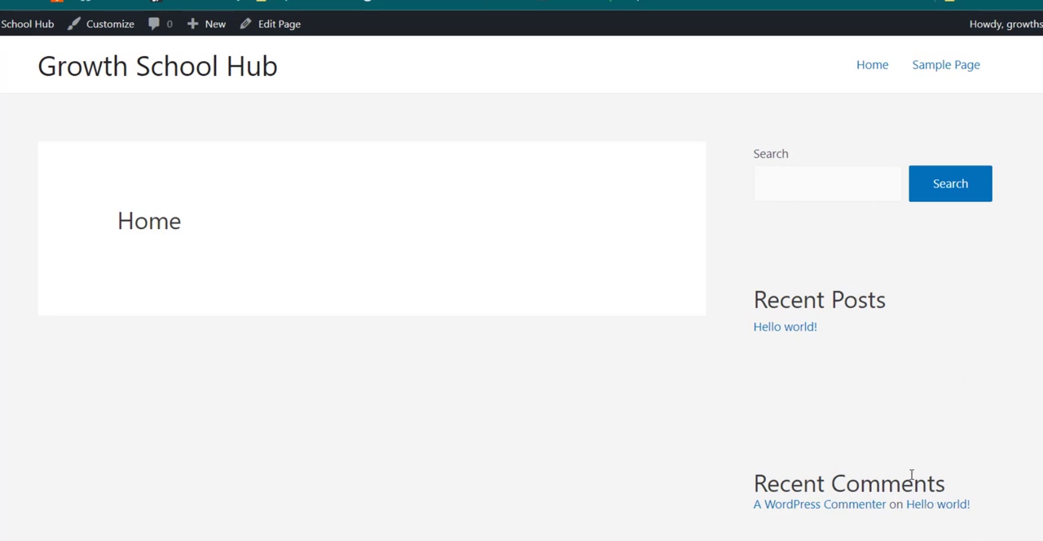
Step: Return to the WordPress dashboard, open the Widgets editor and dismiss its welcome guide
left_click(435, 2)
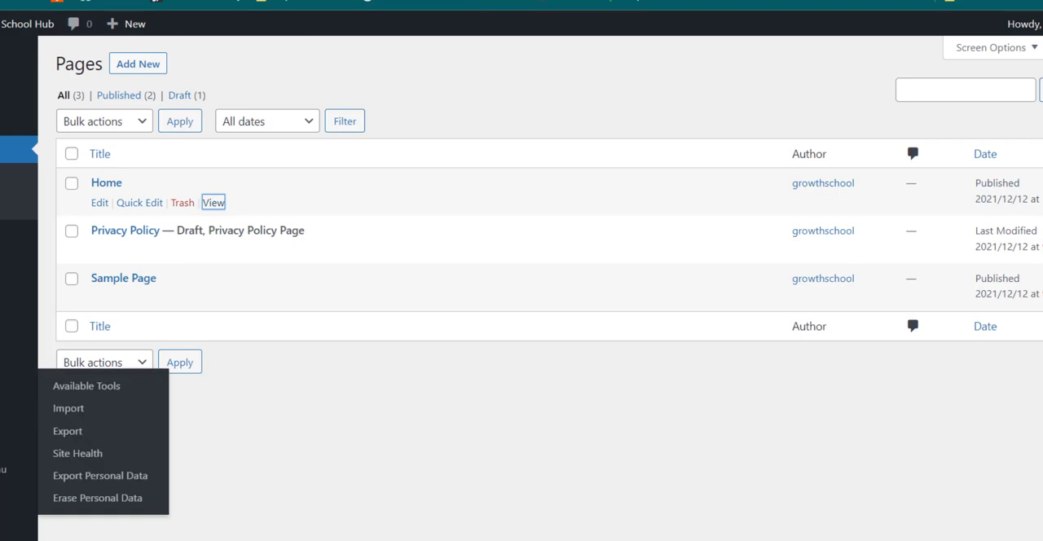
mouse_move(17, 334)
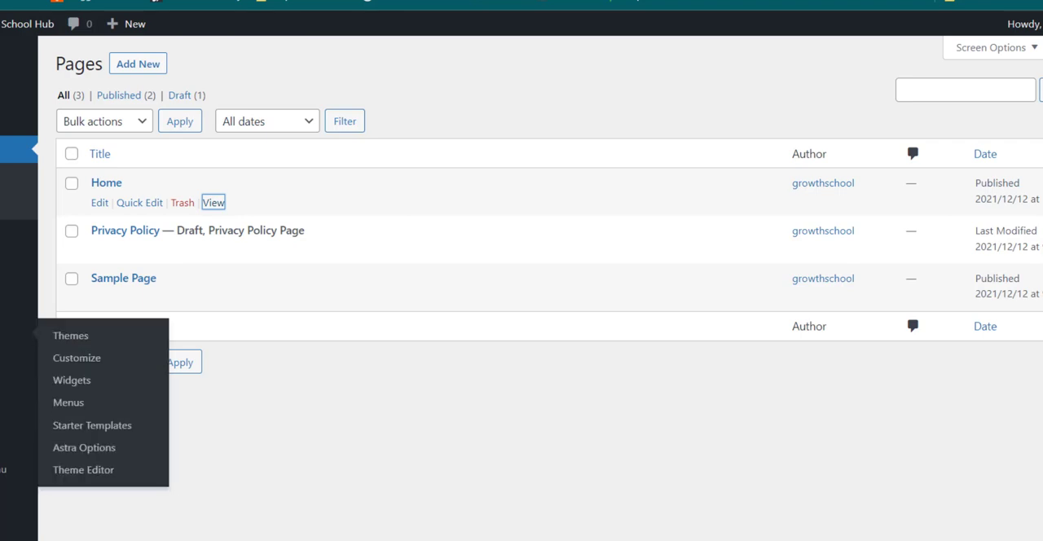
left_click(70, 382)
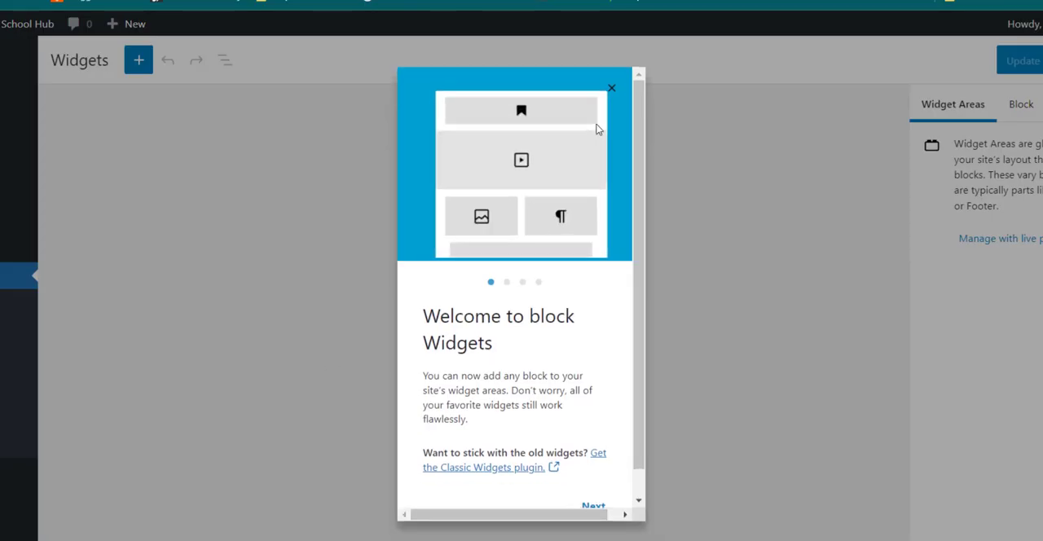
left_click(611, 89)
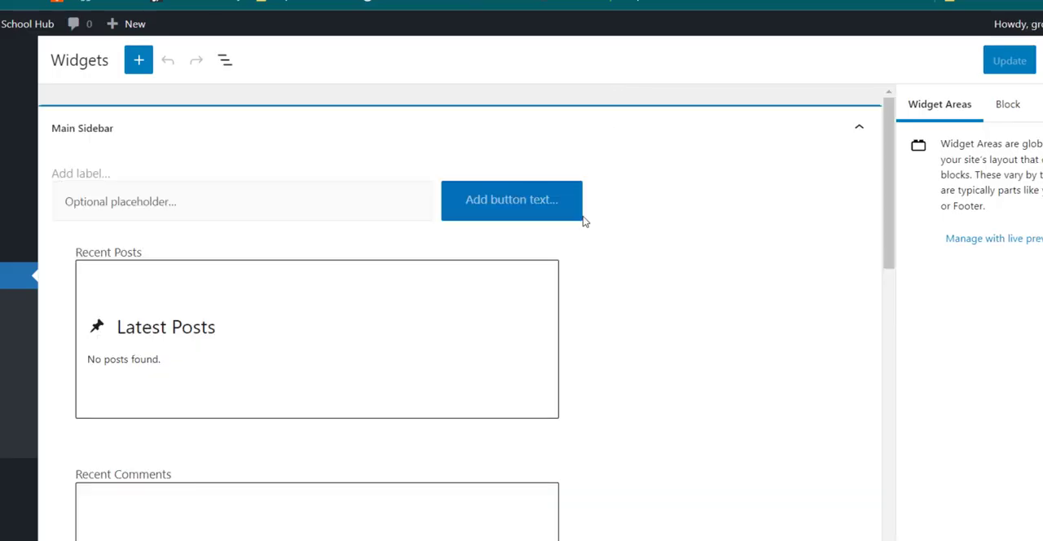
Step: Remove the Latest Posts block and the Recent Posts heading from the Main Sidebar widget area
scroll(554, 328, "down", 1)
scroll(554, 327, "up", 1)
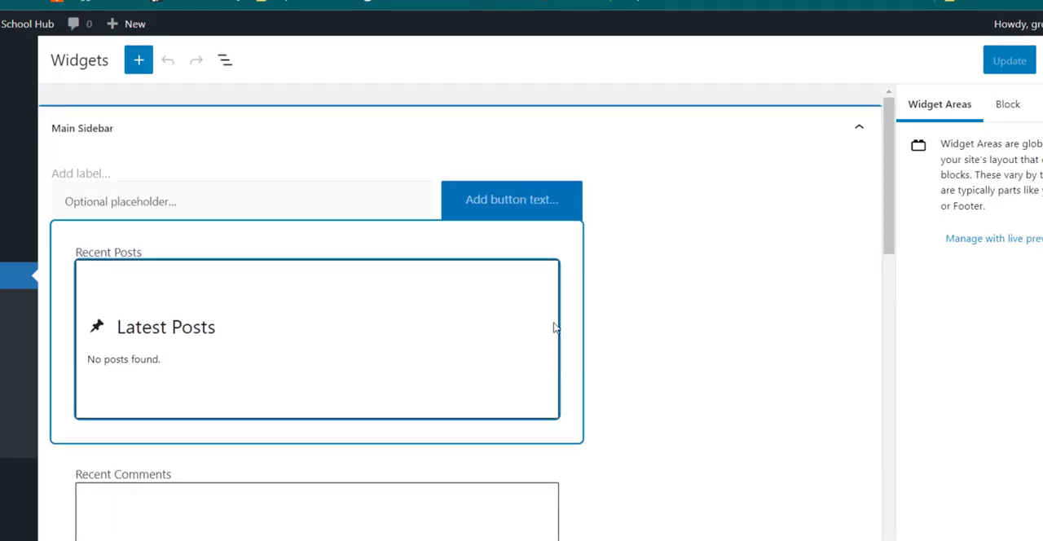
scroll(555, 328, "down", 4)
scroll(553, 326, "up", 4)
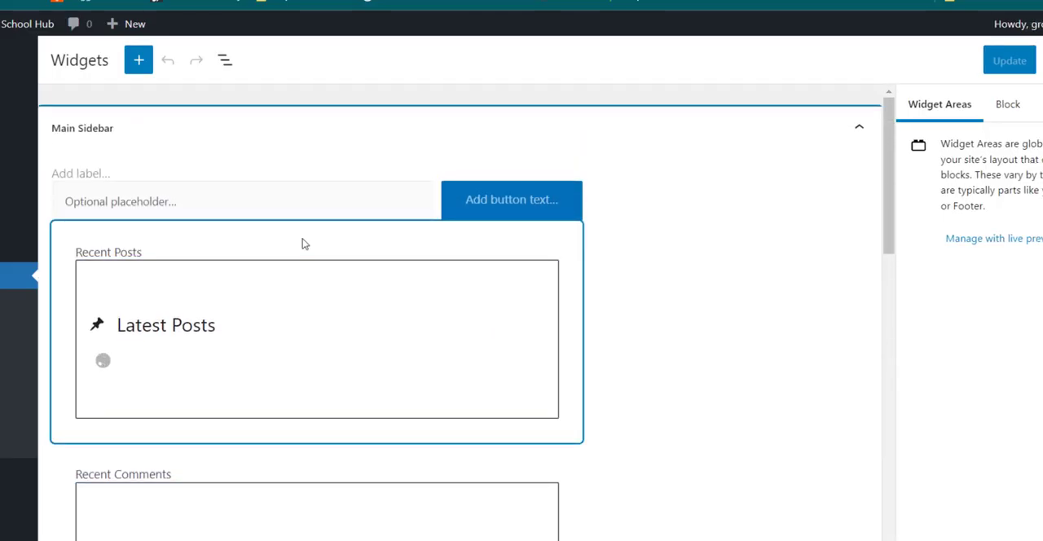
left_click(241, 276)
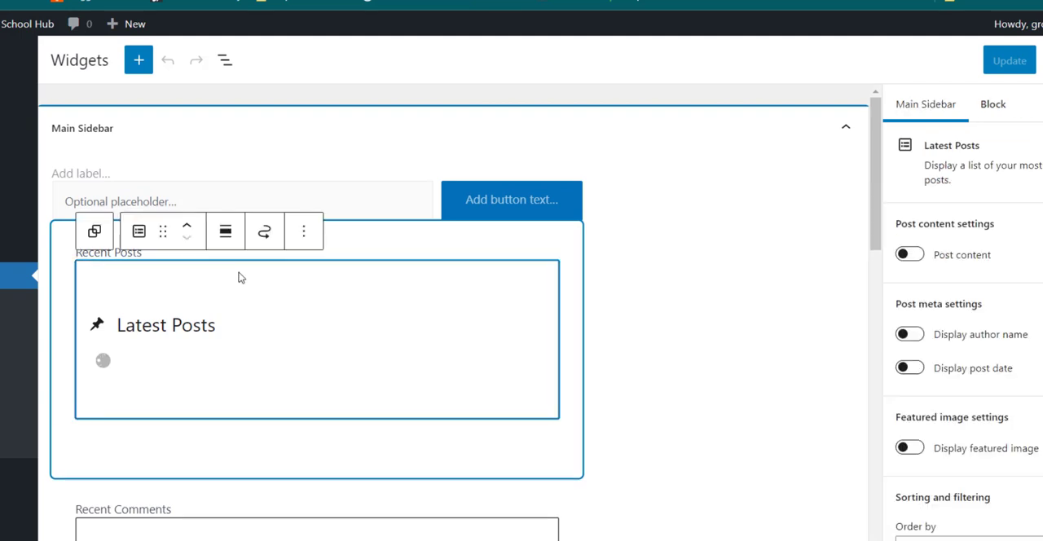
left_click(303, 232)
left_click(389, 496)
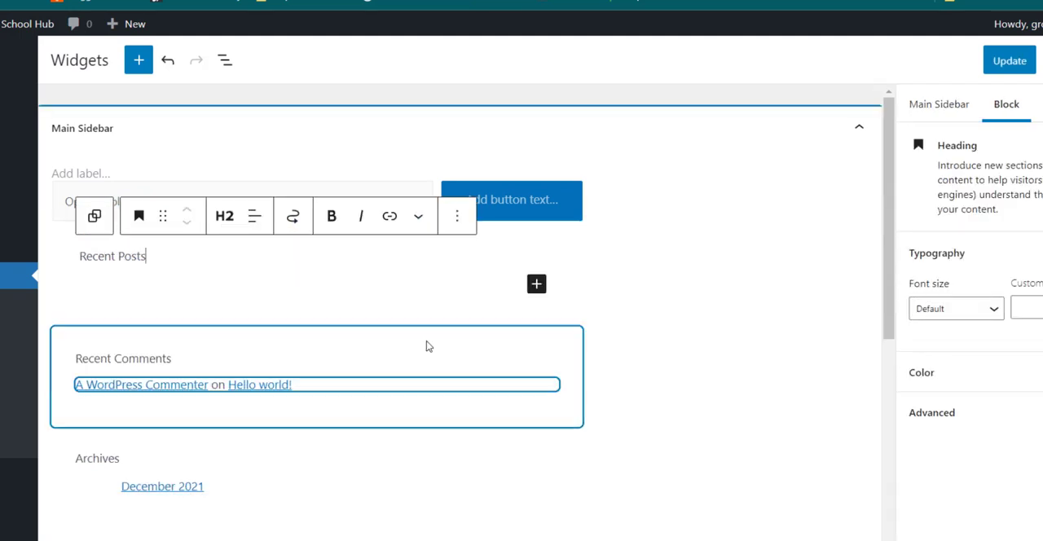
left_click(458, 216)
left_click(470, 505)
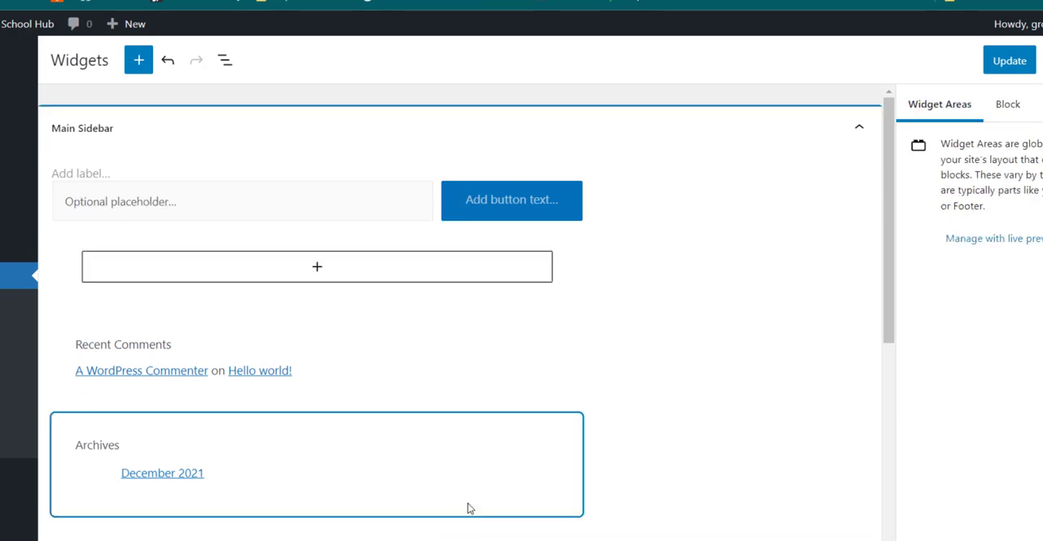
Step: Remove the empty group block above Recent Comments from the Main Sidebar widget area
left_click(567, 237)
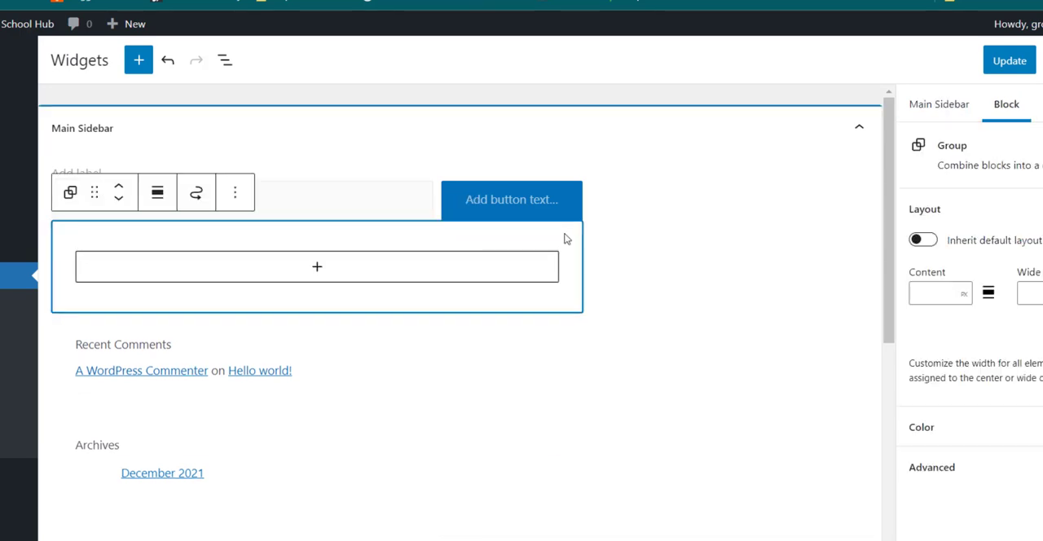
left_click(236, 195)
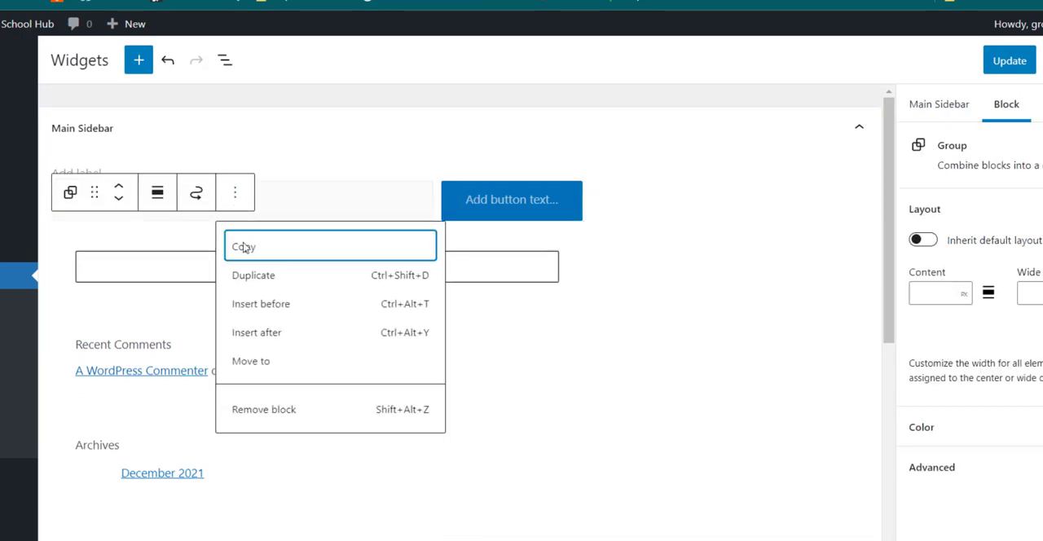
left_click(250, 409)
Step: Remove the Recent Comments heading and the Latest Comments block from the Main Sidebar
left_click(457, 283)
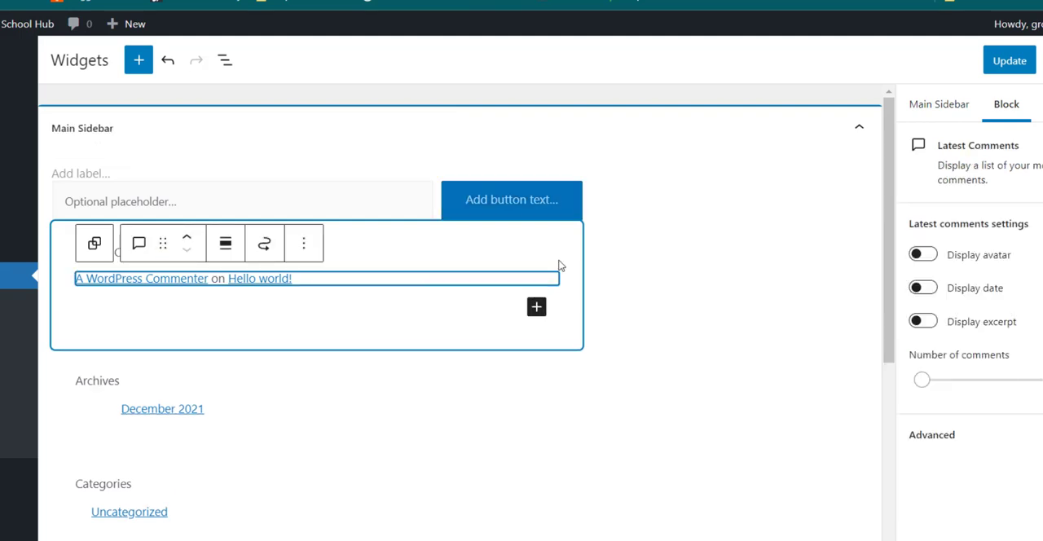
left_click(568, 236)
left_click(457, 216)
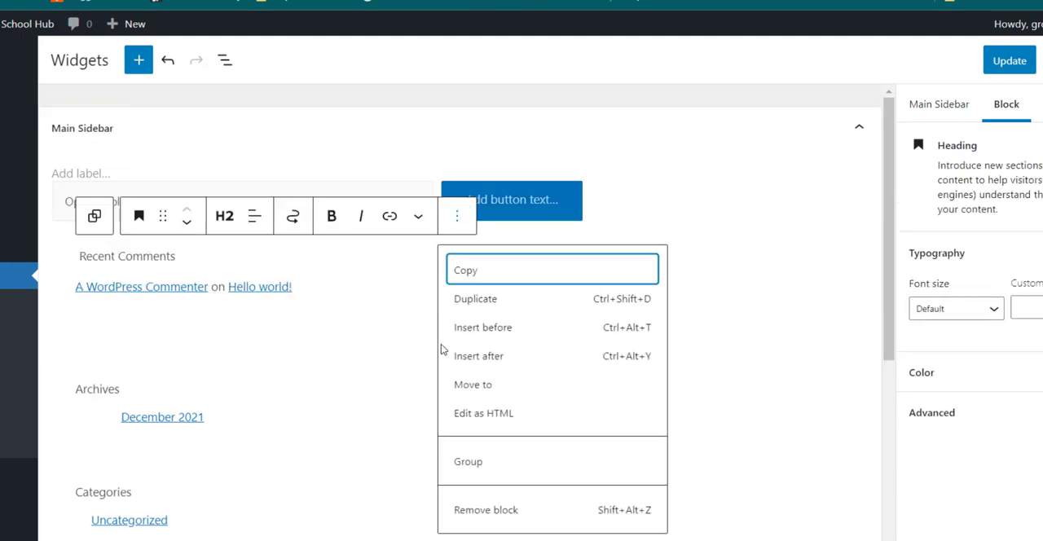
left_click(462, 511)
left_click(384, 272)
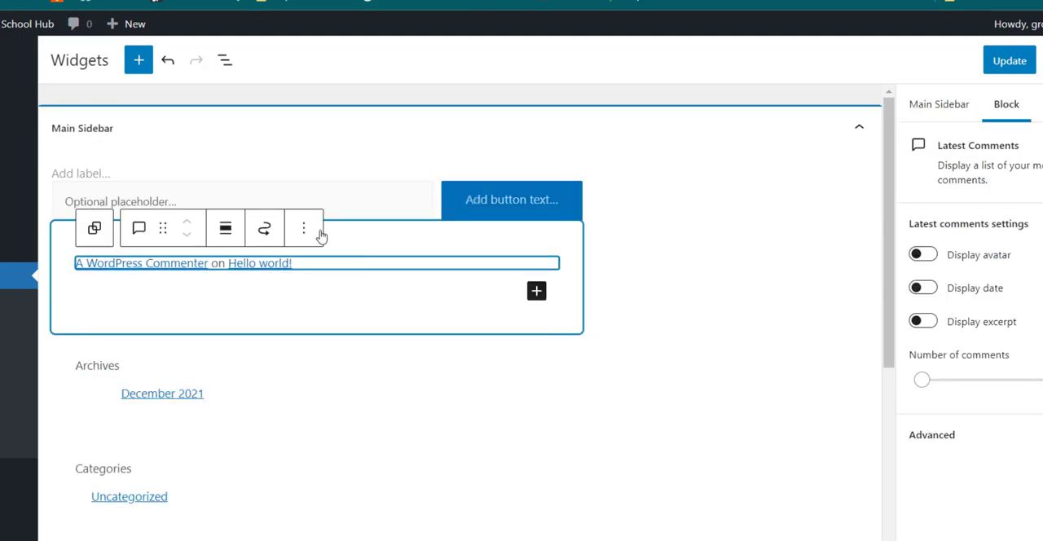
left_click(305, 230)
left_click(341, 490)
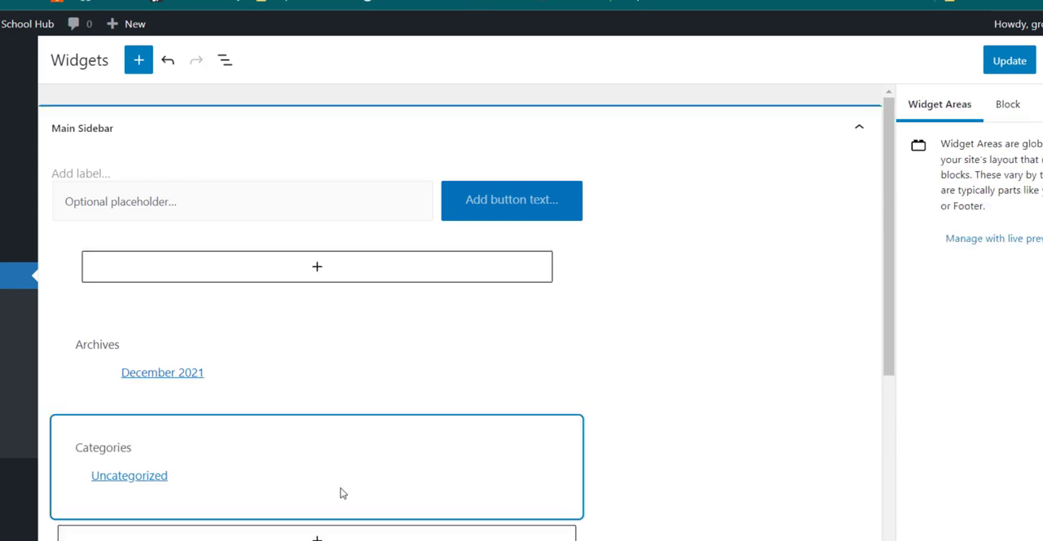
Step: Remove the empty group block above Archives from the Main Sidebar
left_click(388, 247)
left_click(235, 192)
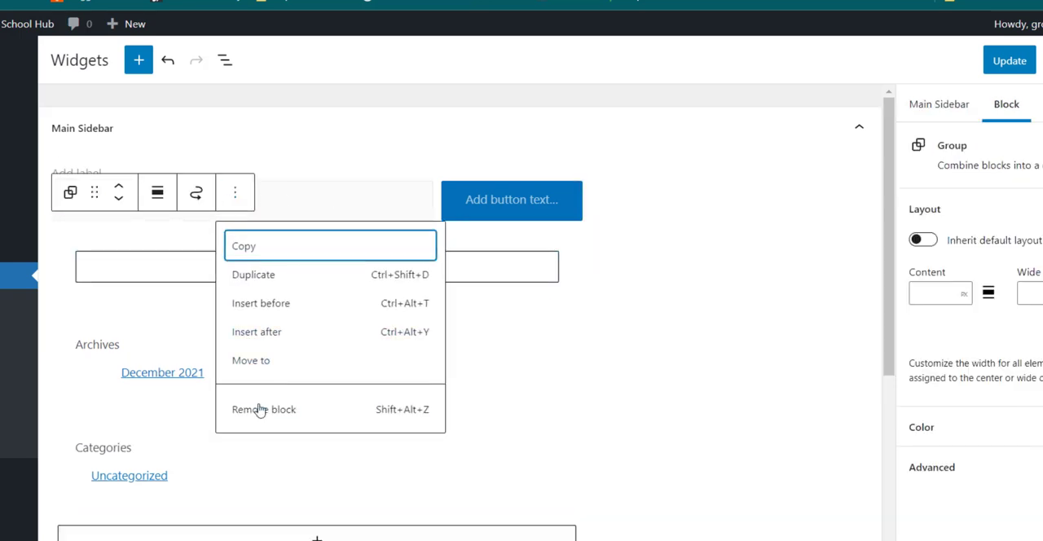
left_click(259, 410)
Step: Remove the Archives heading and the group containing the archive list from the Main Sidebar
left_click(269, 245)
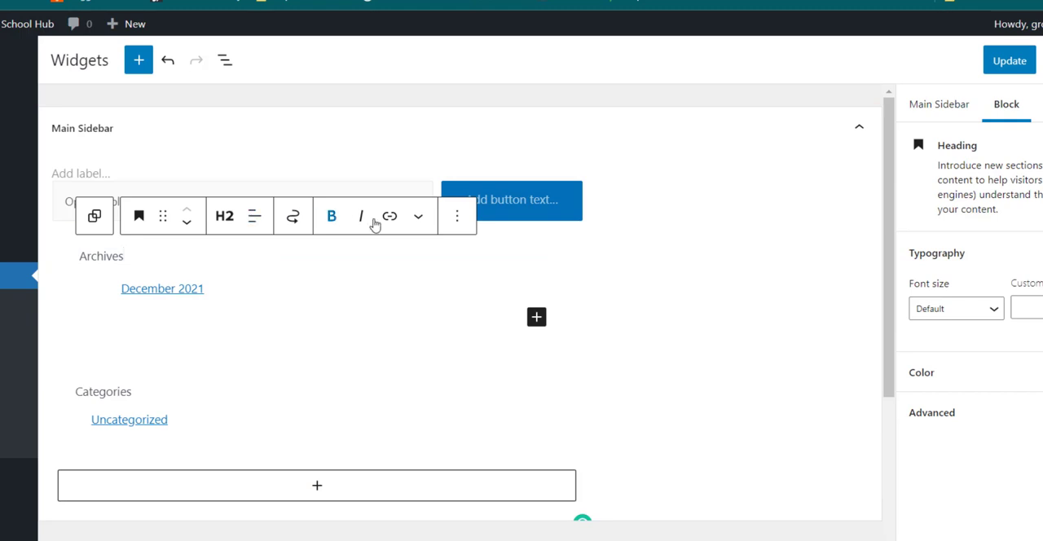
left_click(455, 220)
left_click(472, 506)
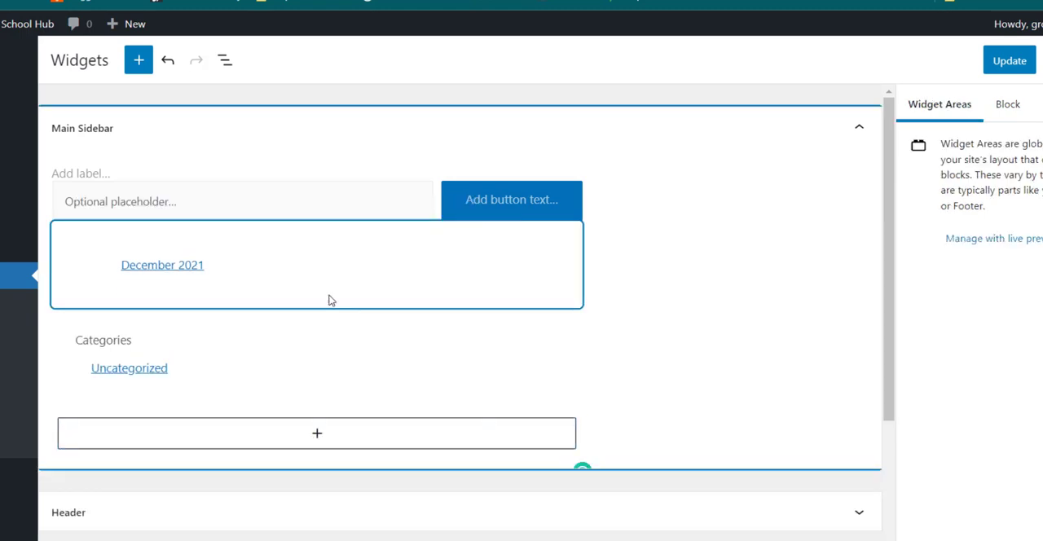
left_click(344, 263)
left_click(235, 193)
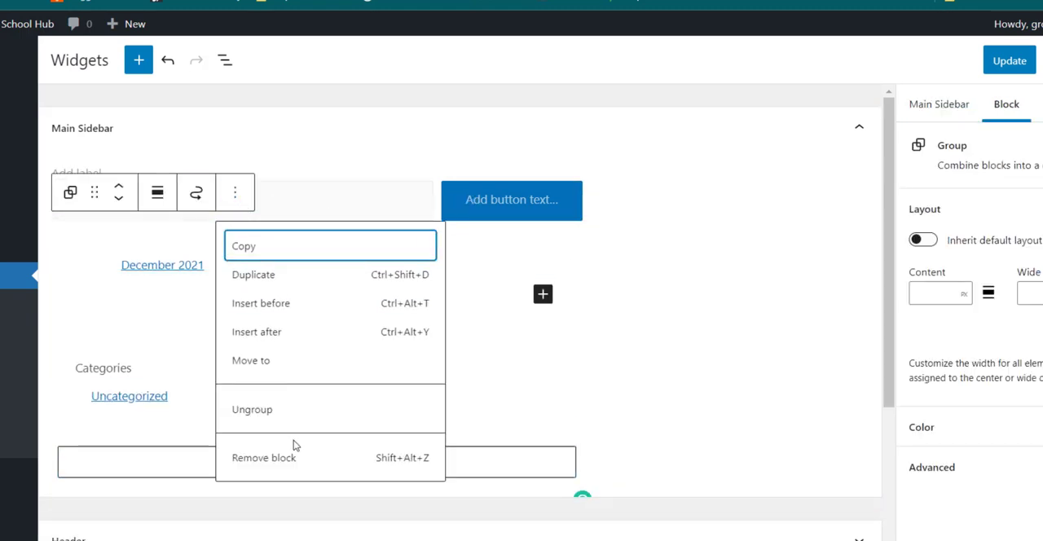
left_click(269, 457)
Step: Remove the Search block and the whole Categories group from the Main Sidebar
left_click(427, 136)
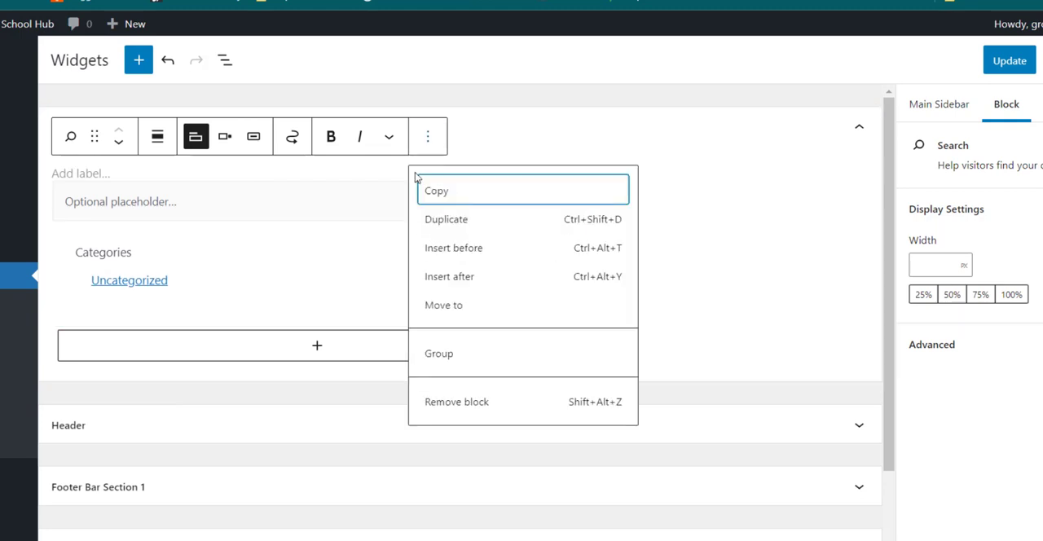
left_click(438, 401)
left_click(461, 193)
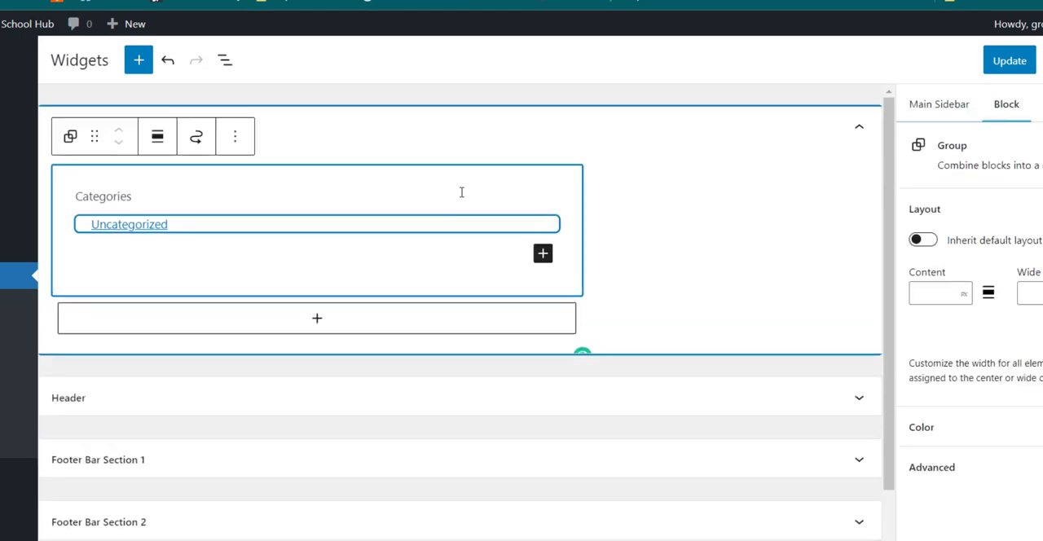
left_click(235, 136)
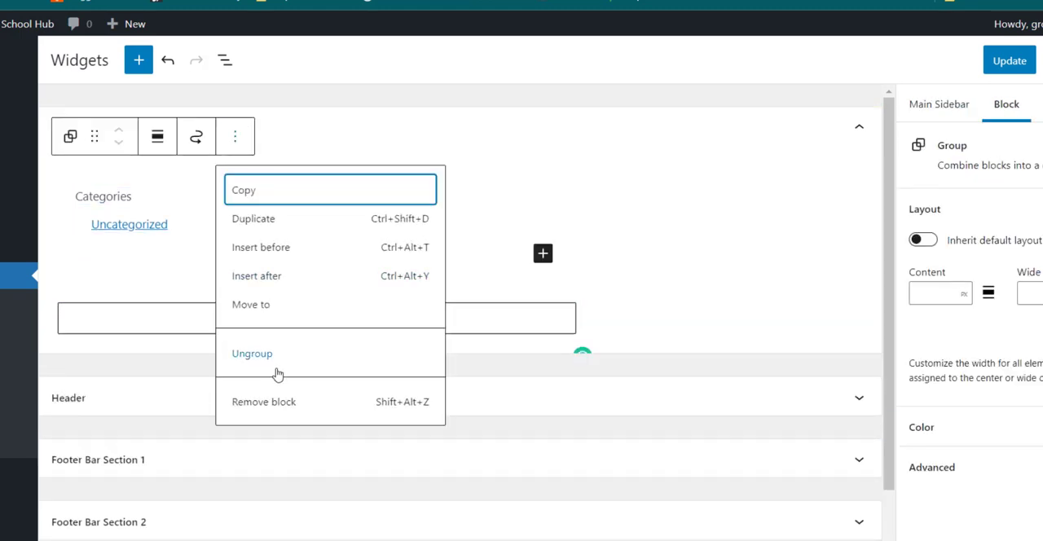
left_click(277, 402)
Step: Expand the Header widget area to check its contents and save the widget changes
left_click(420, 199)
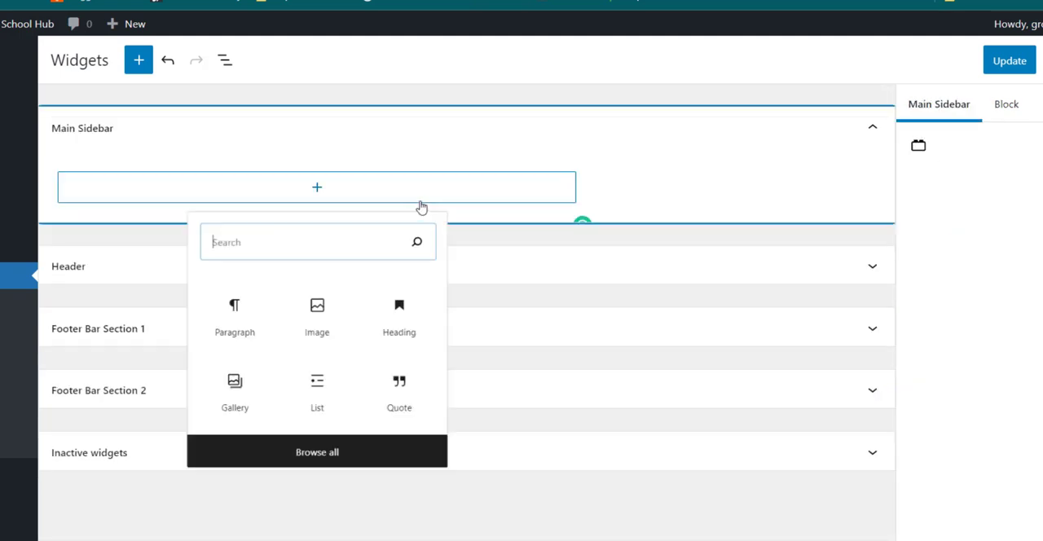
left_click(408, 169)
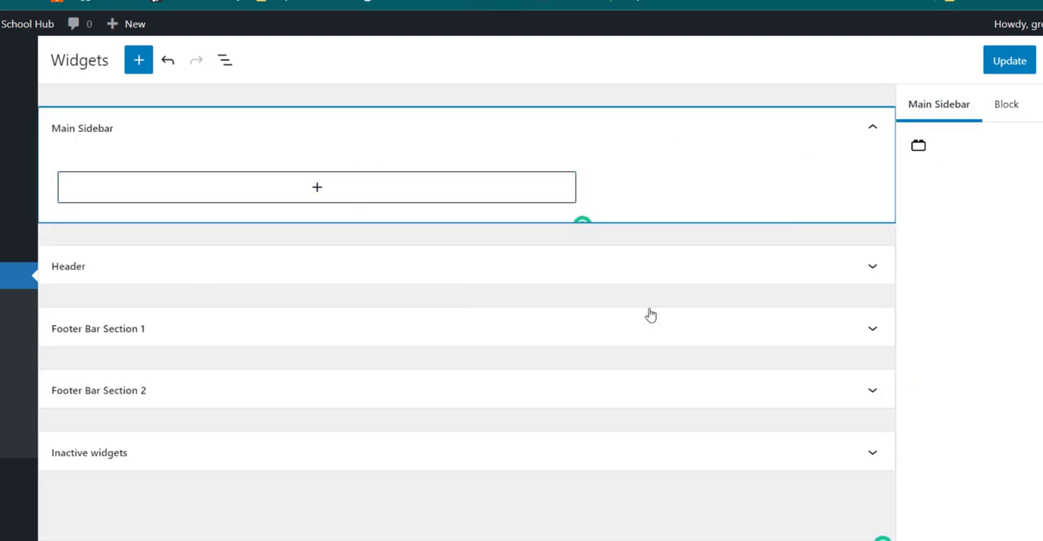
left_click(595, 278)
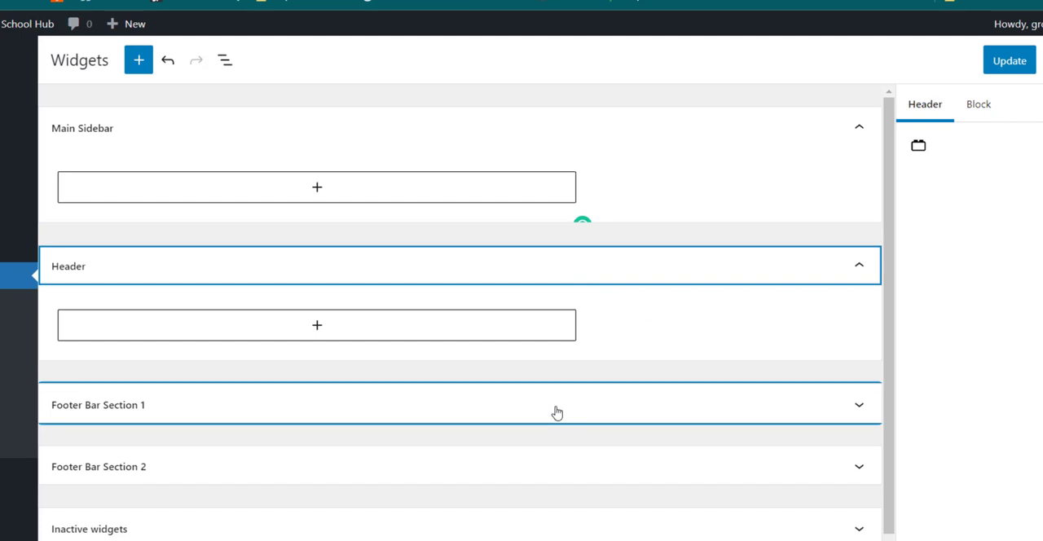
left_click(999, 72)
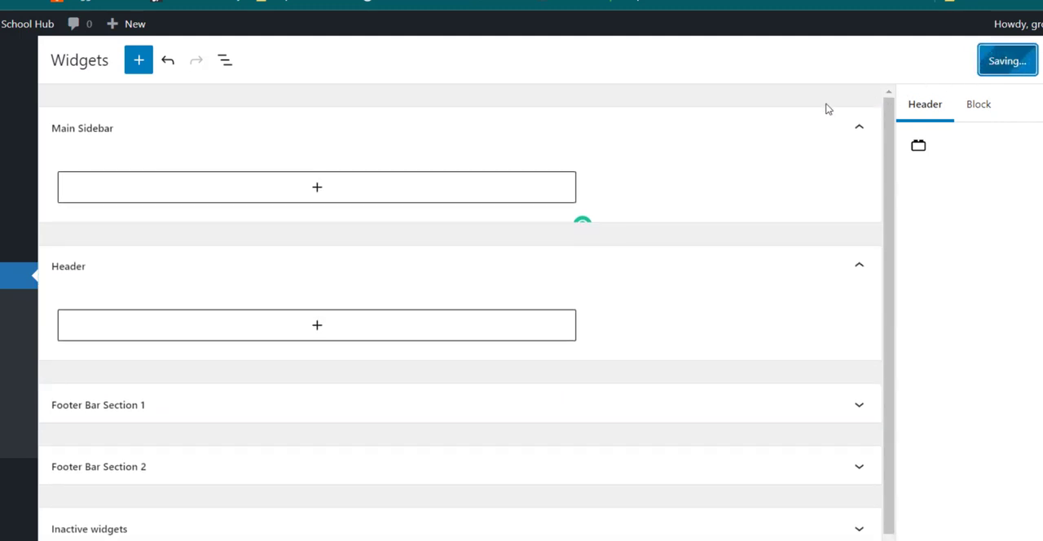